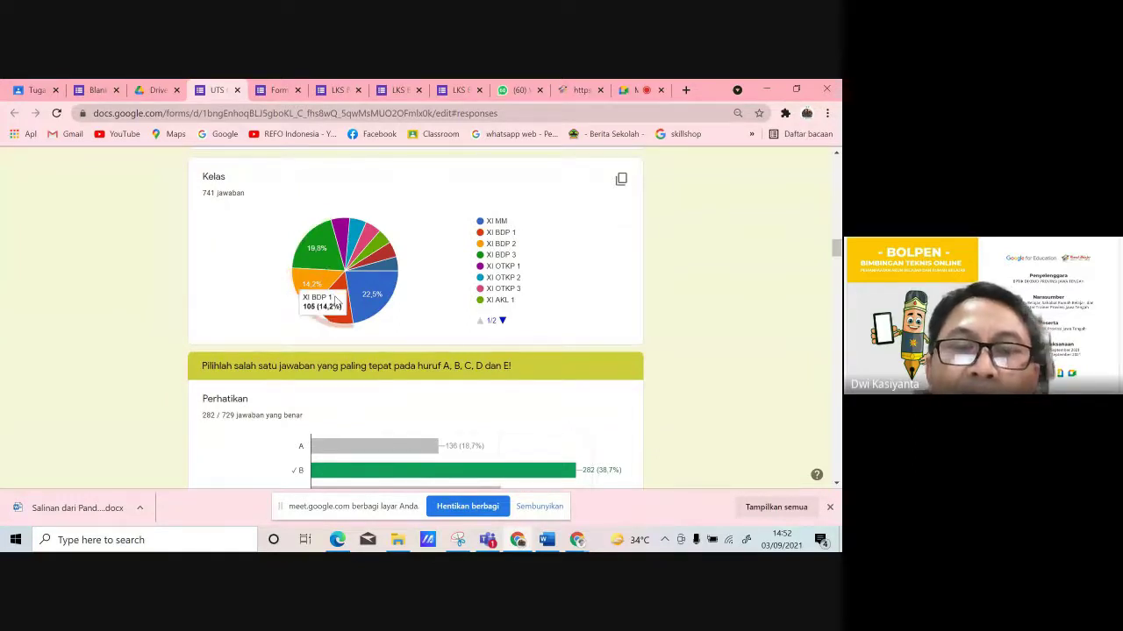
# - Examine the response summary charts for each exam question, comparing the correct answers with the other options
pyautogui.scroll(-5, 399, 294)
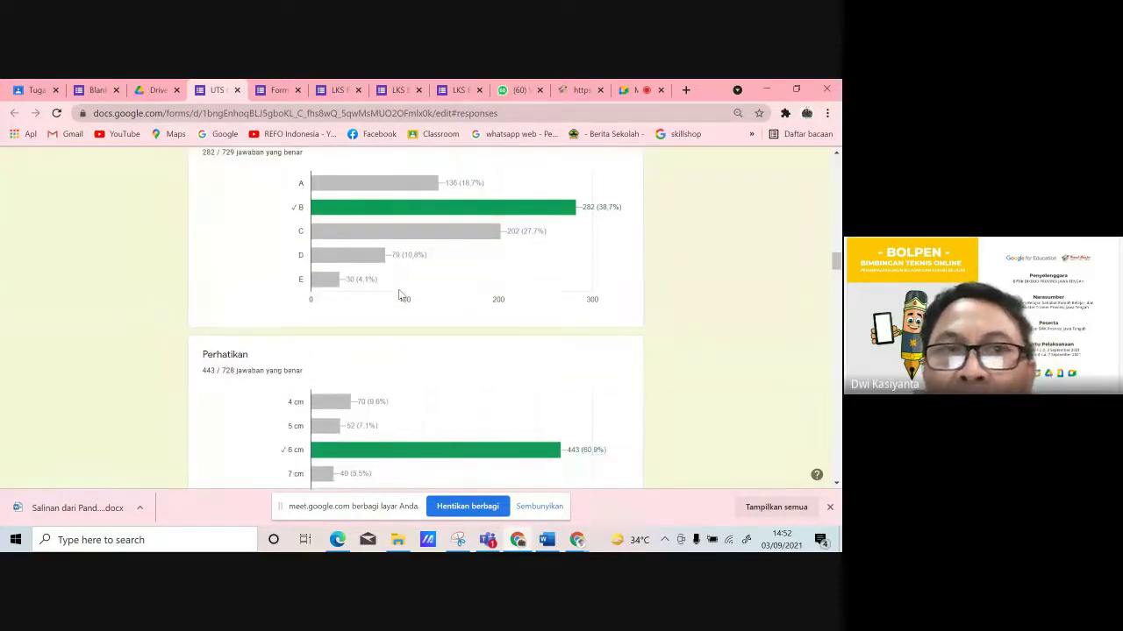
pyautogui.scroll(3, 400, 290)
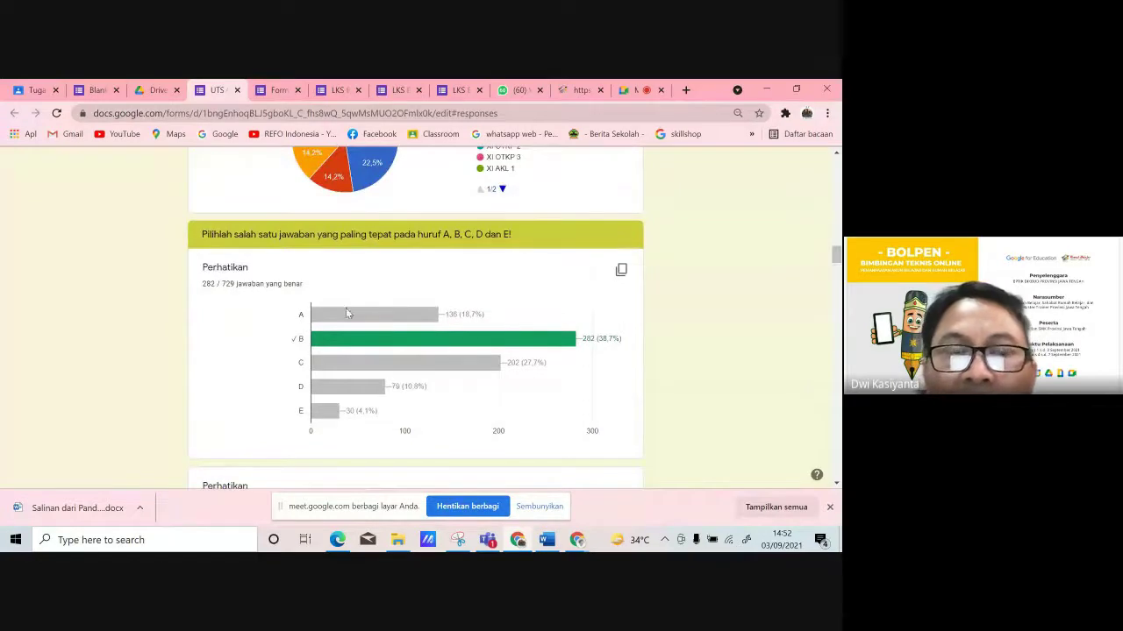
pyautogui.scroll(-3, 233, 321)
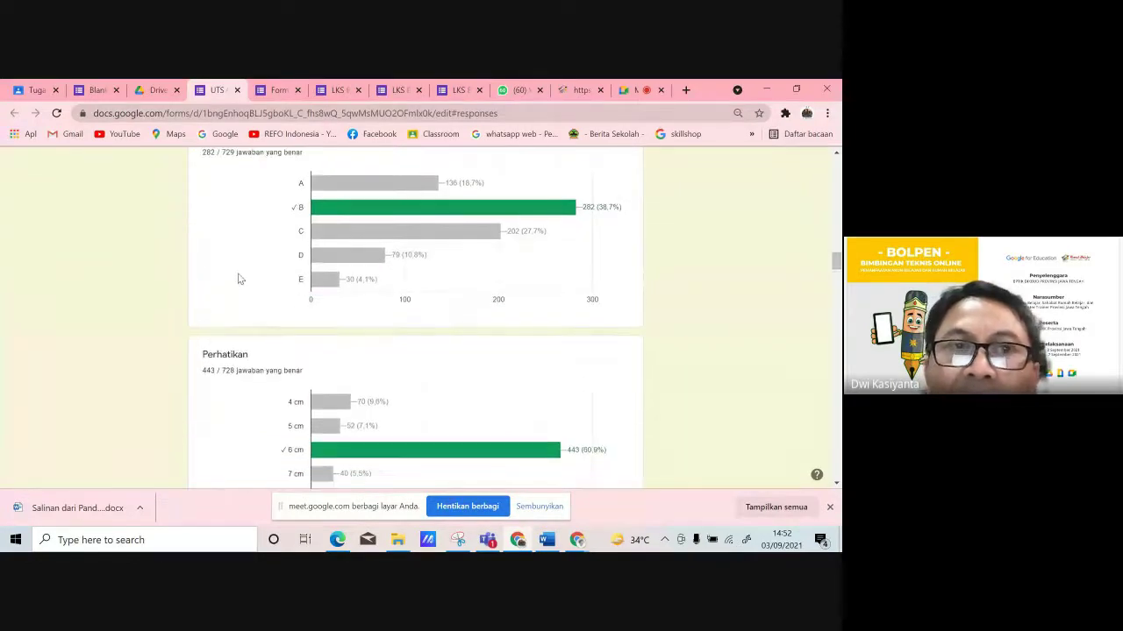
pyautogui.scroll(1, 241, 279)
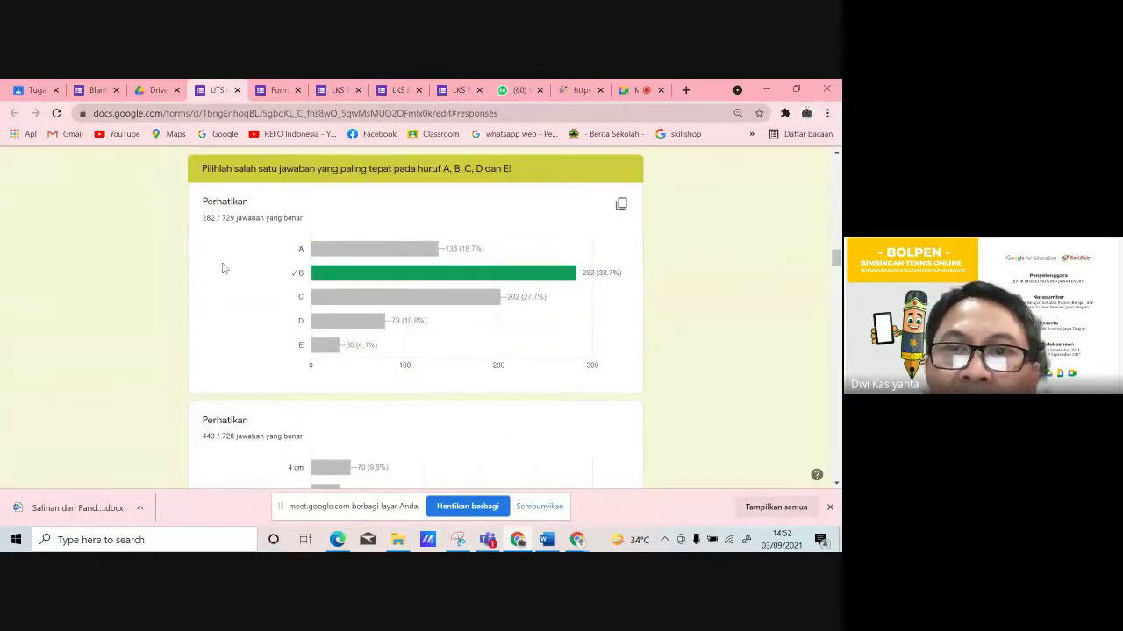
pyautogui.scroll(-1, 237, 257)
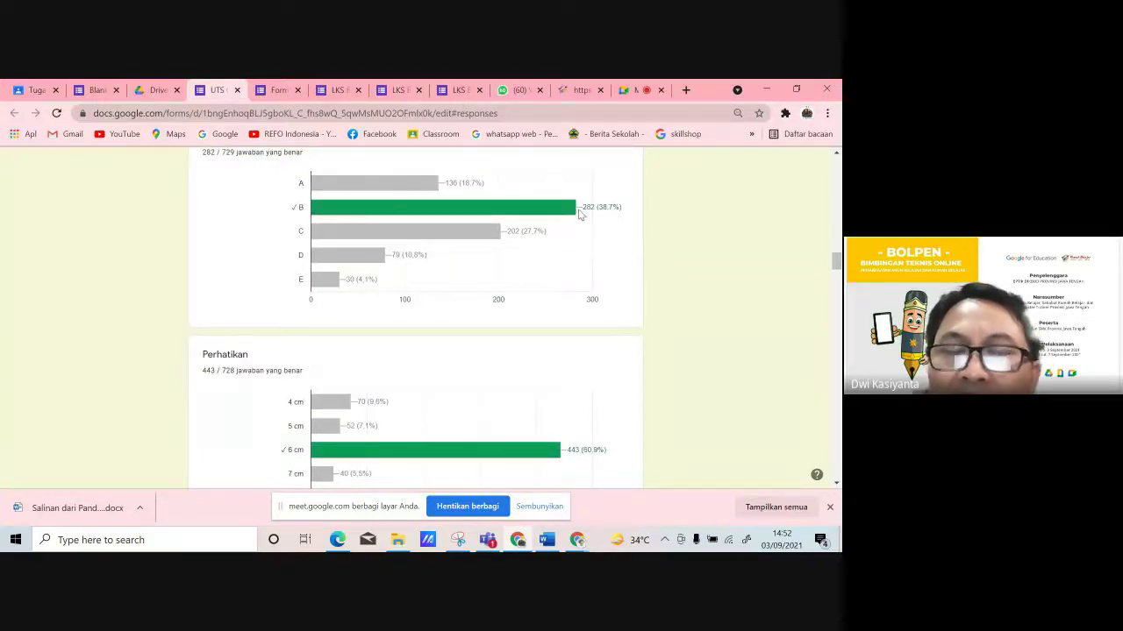
pyautogui.moveTo(576, 211)
pyautogui.scroll(-4, 576, 211)
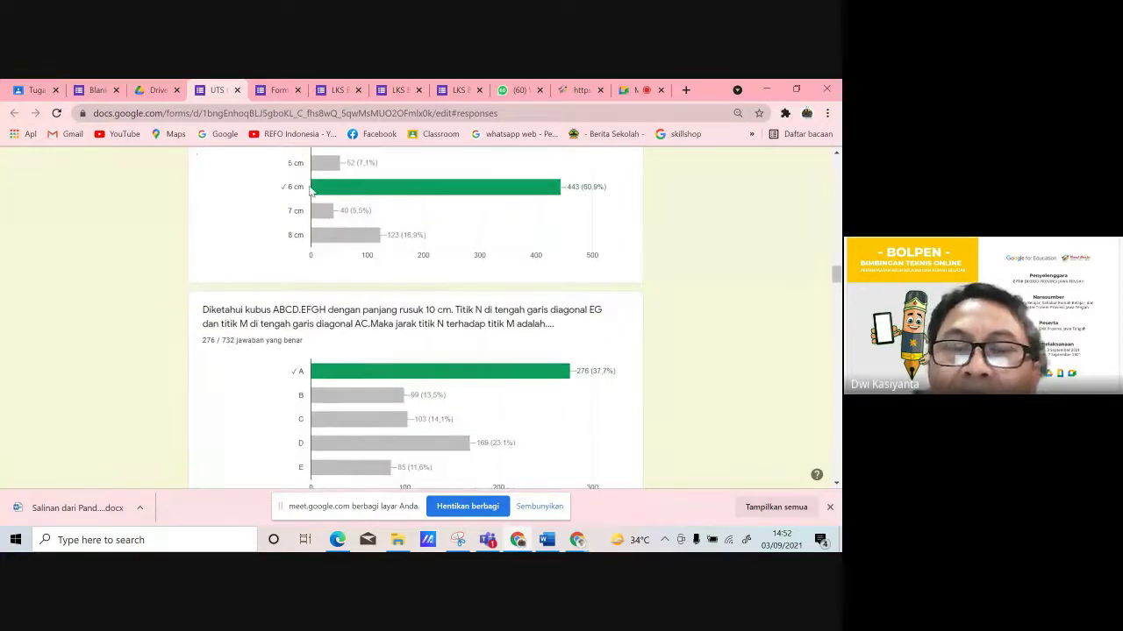
pyautogui.scroll(1, 577, 199)
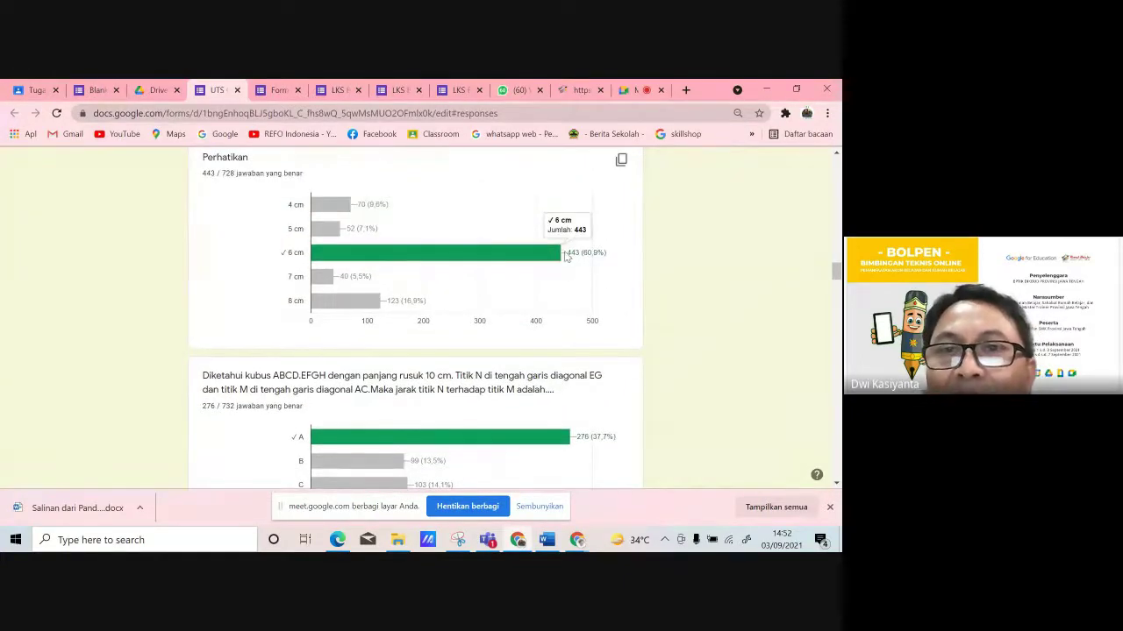
pyautogui.scroll(-5, 573, 248)
pyautogui.scroll(-10, 573, 248)
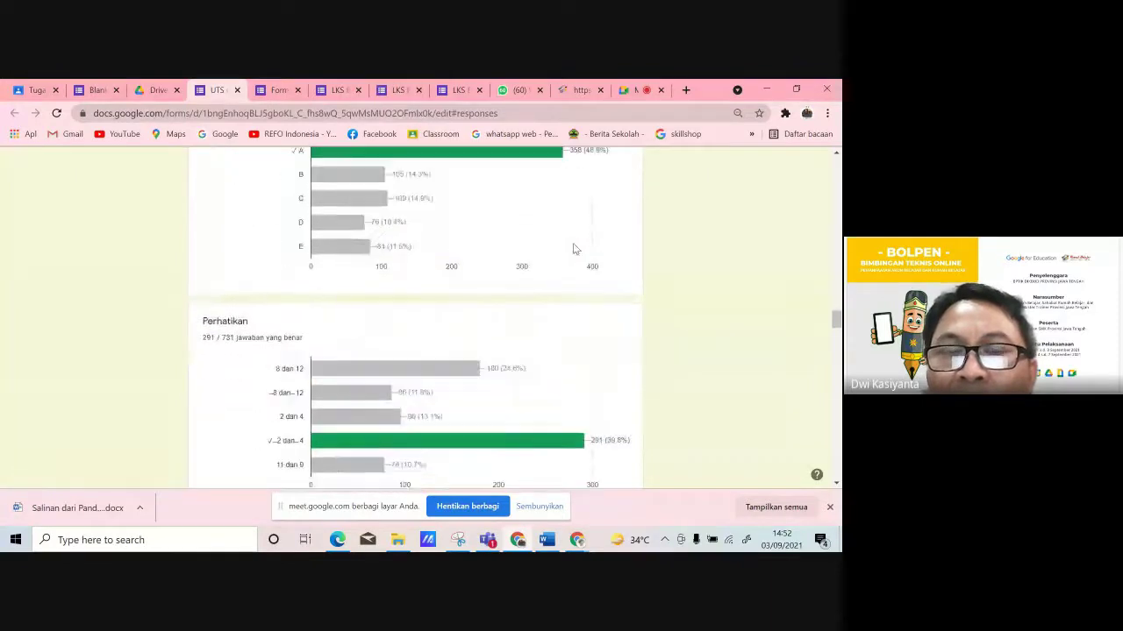
pyautogui.scroll(-8, 574, 250)
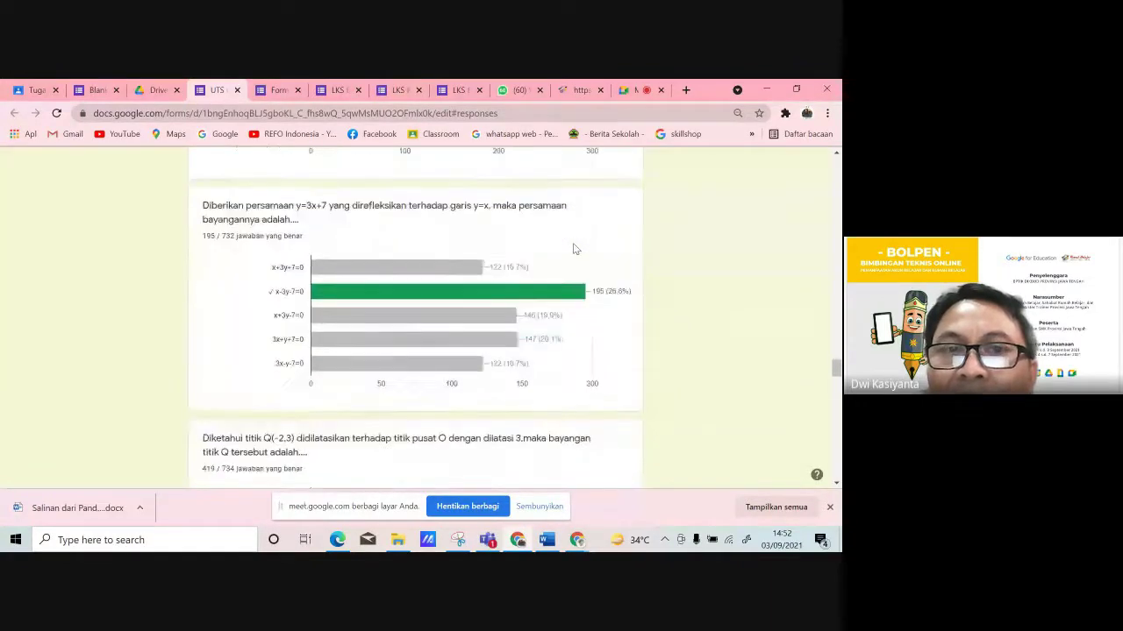
pyautogui.scroll(-10, 575, 249)
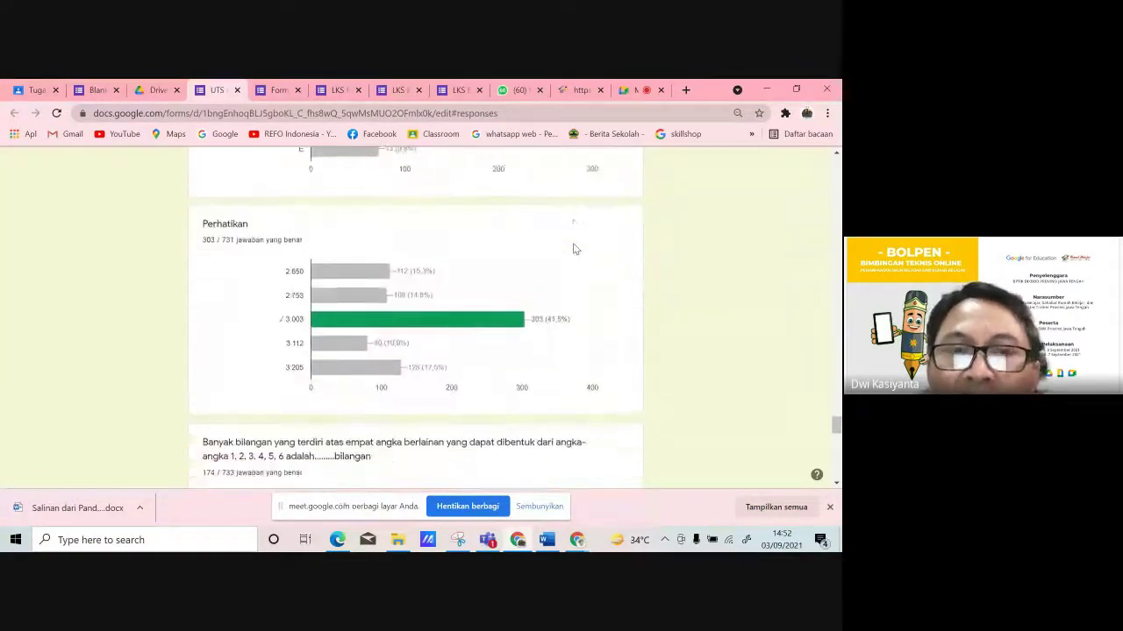
pyautogui.scroll(10, 574, 249)
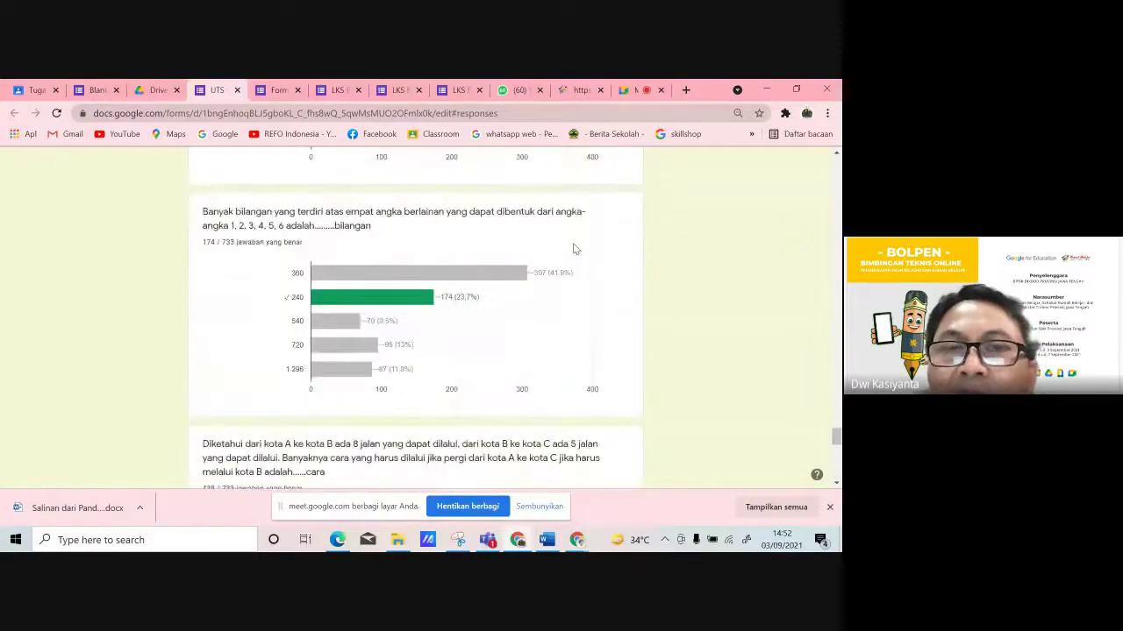
# - Open the form's linked response spreadsheet and look over the recorded student rows
pyautogui.scroll(15, 574, 249)
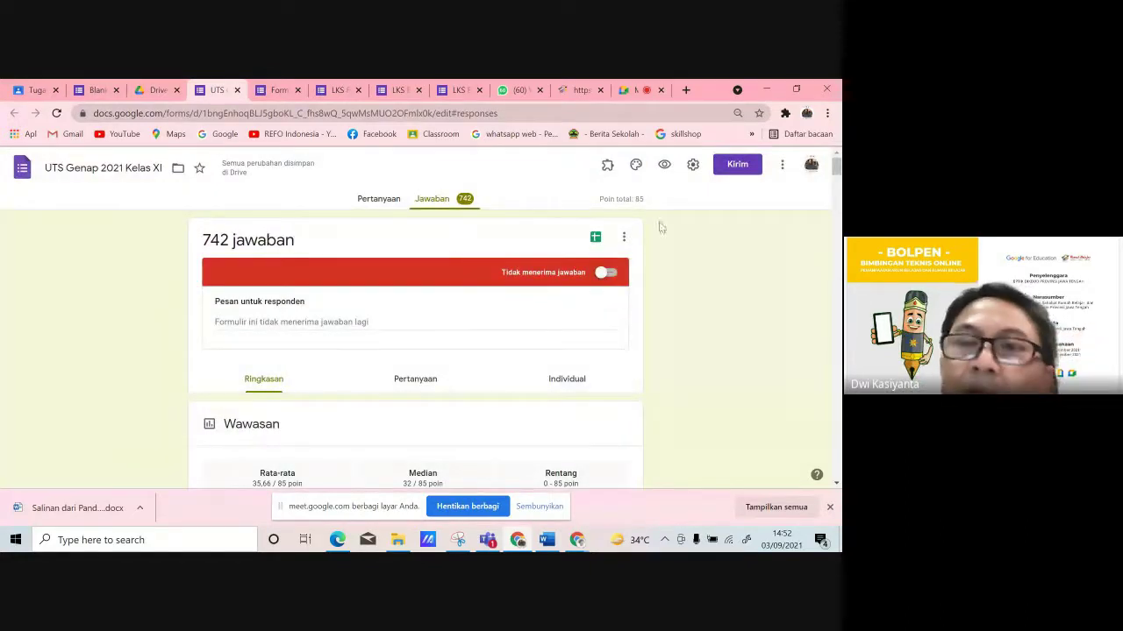
pyautogui.click(596, 239)
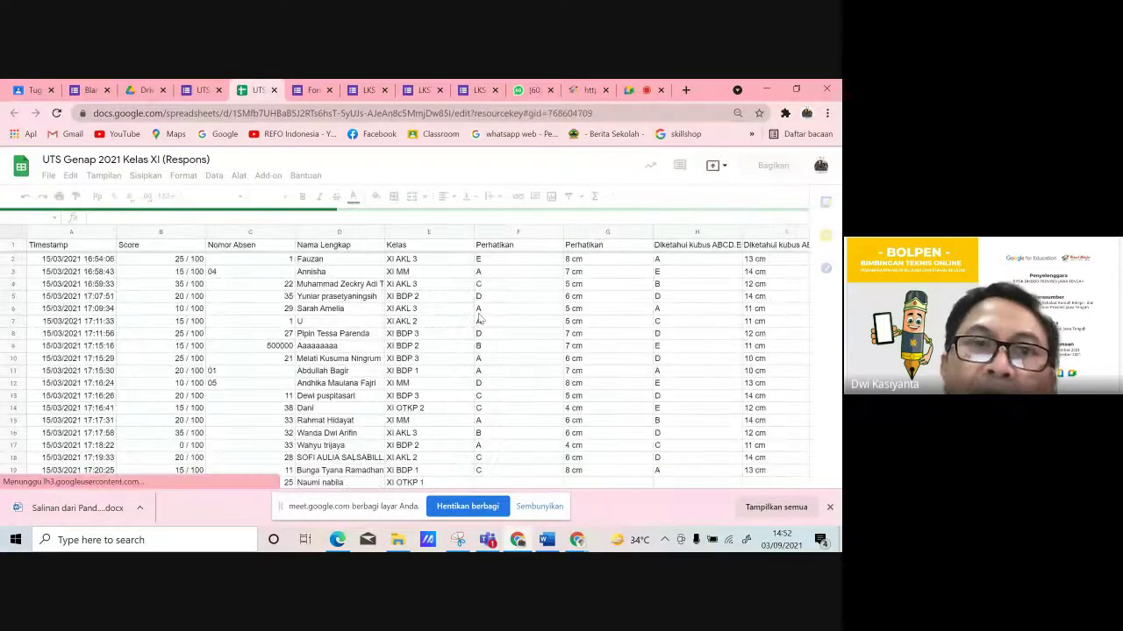
pyautogui.scroll(-5, 480, 319)
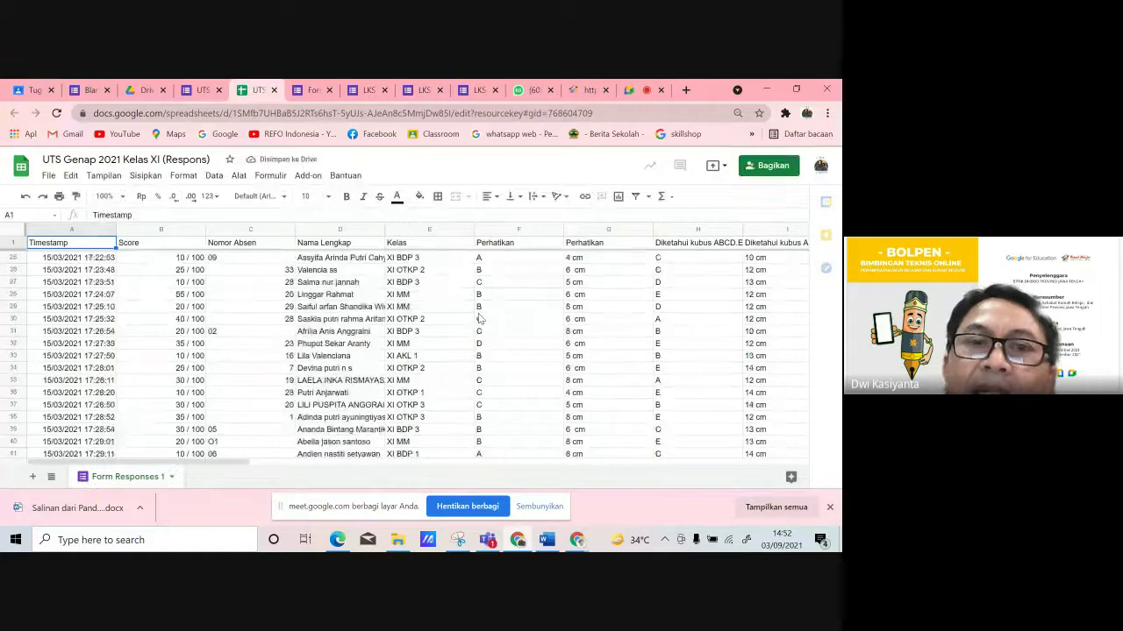
pyautogui.scroll(5, 480, 319)
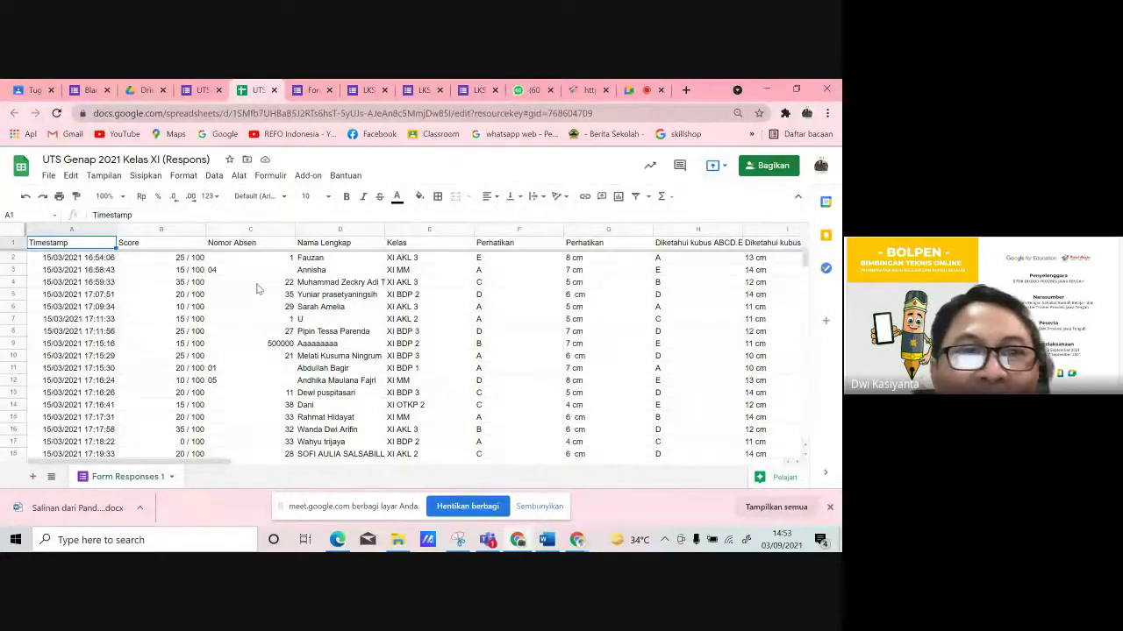
pyautogui.click(96, 232)
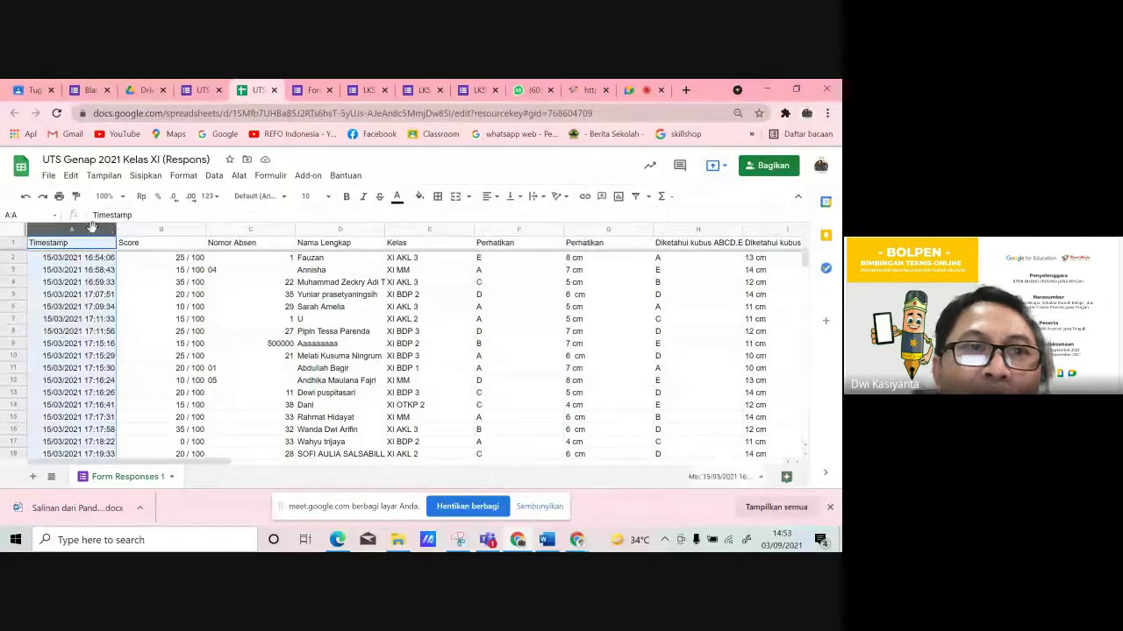
pyautogui.moveTo(110, 230)
pyautogui.mouseDown()
pyautogui.moveTo(220, 235)
pyautogui.moveTo(95, 230)
pyautogui.mouseUp()
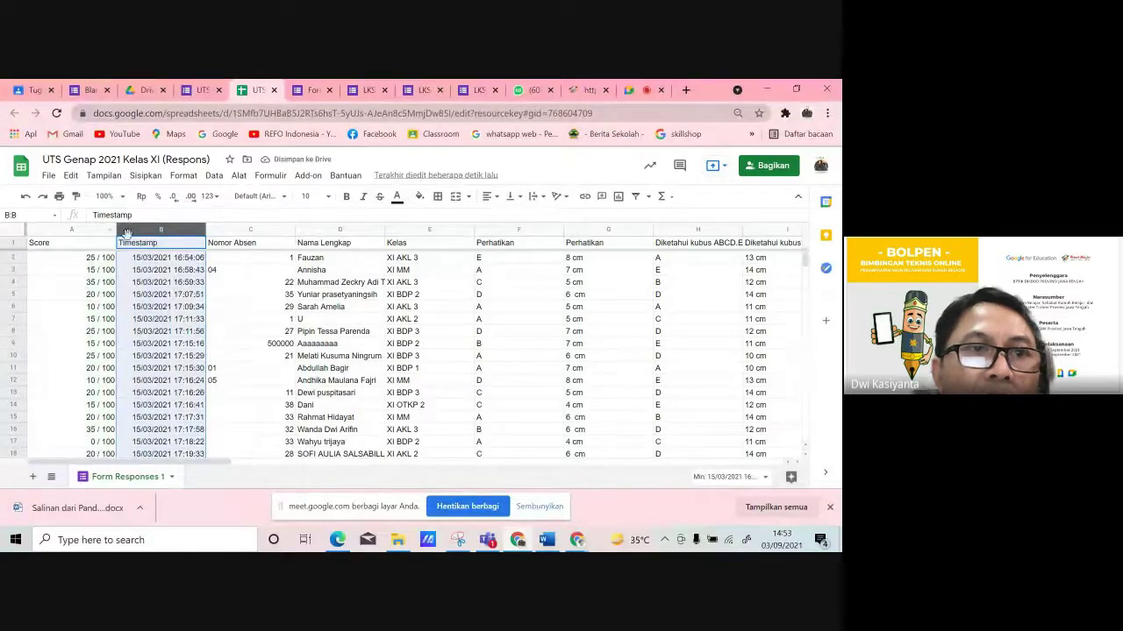
pyautogui.moveTo(127, 234); pyautogui.dragTo(94, 228)
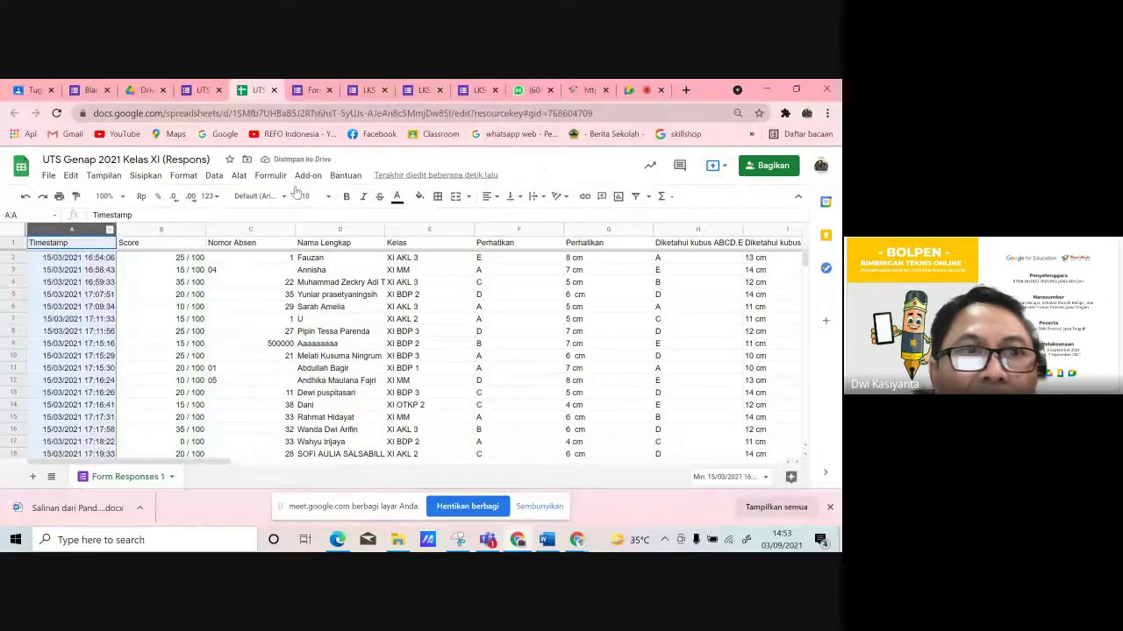
pyautogui.click(162, 215)
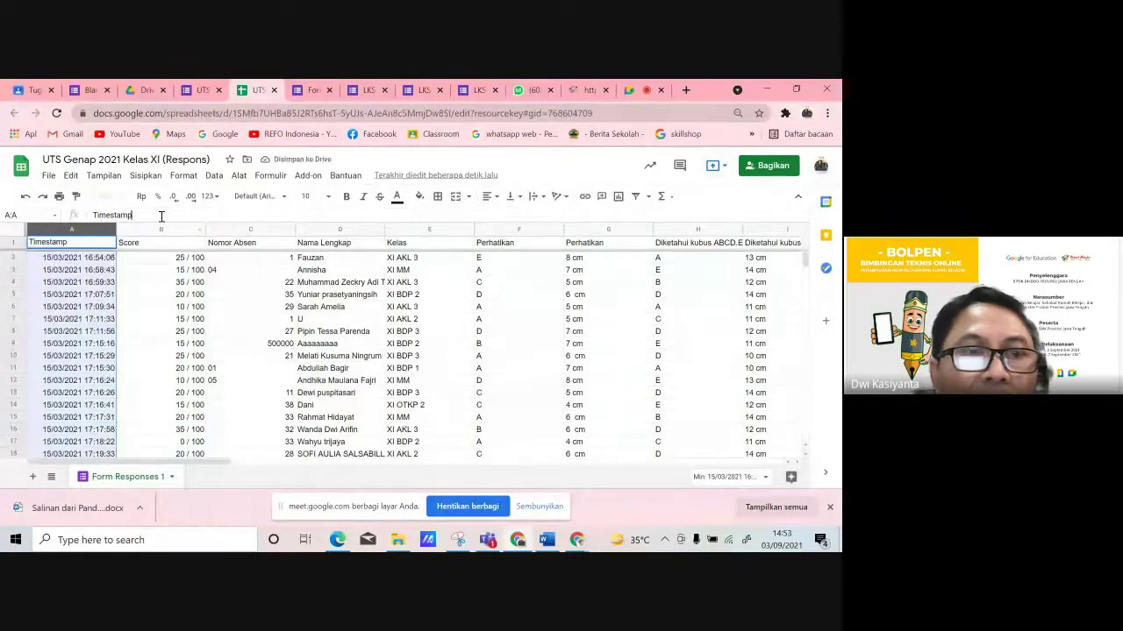
pyautogui.click(153, 284)
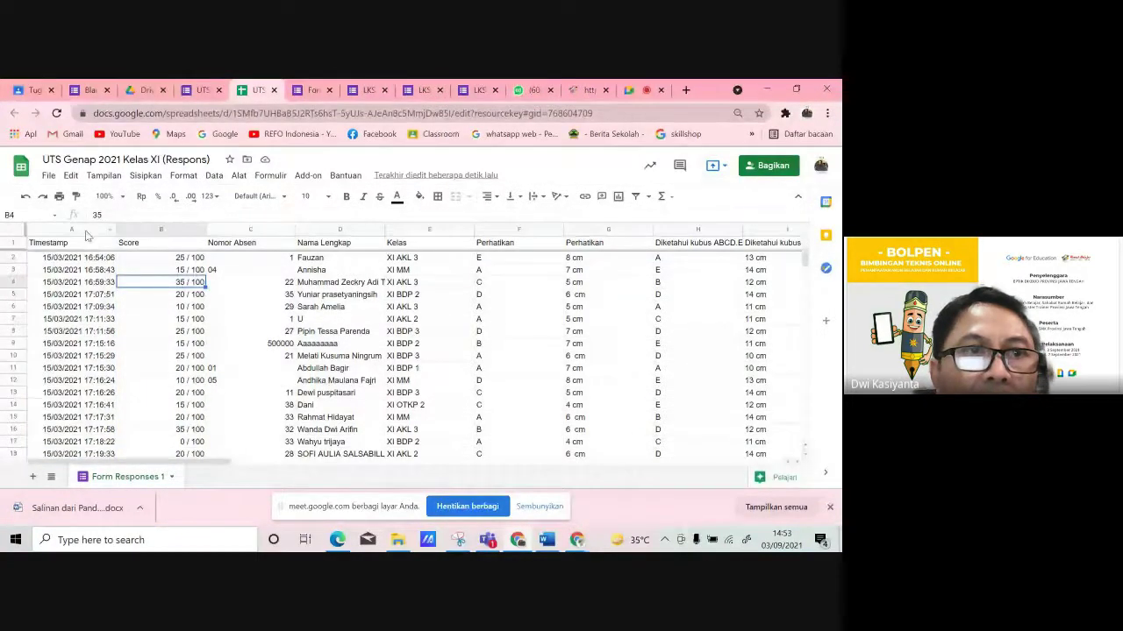
# - Select the response sheet's columns A through AA, clear the selection and return to the first columns
pyautogui.moveTo(87, 230); pyautogui.dragTo(325, 253)
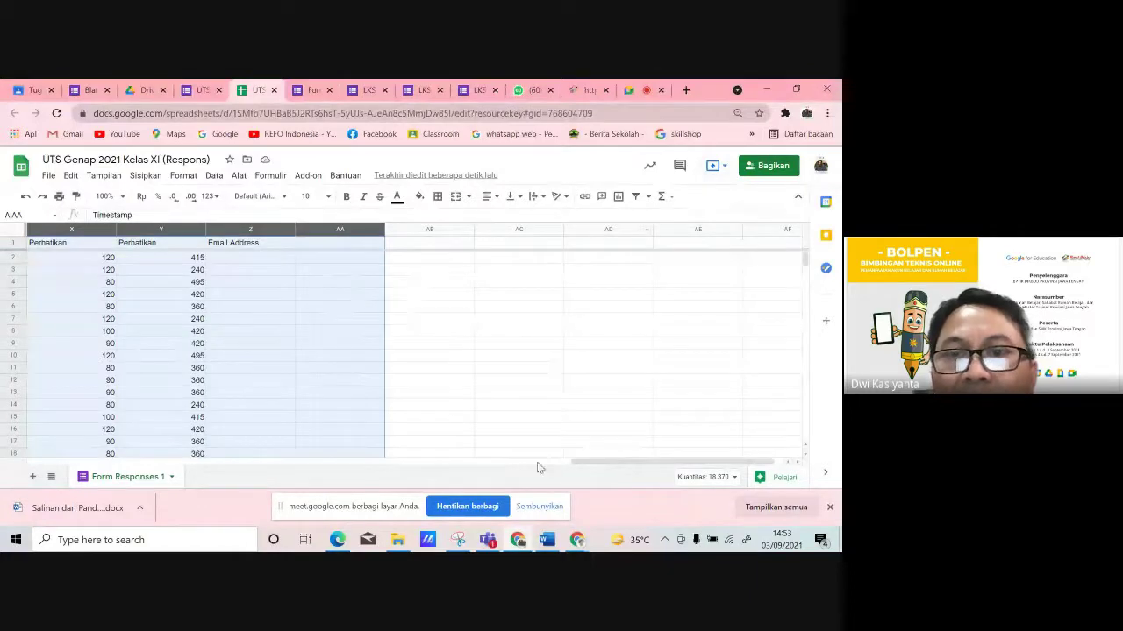
pyautogui.click(605, 281)
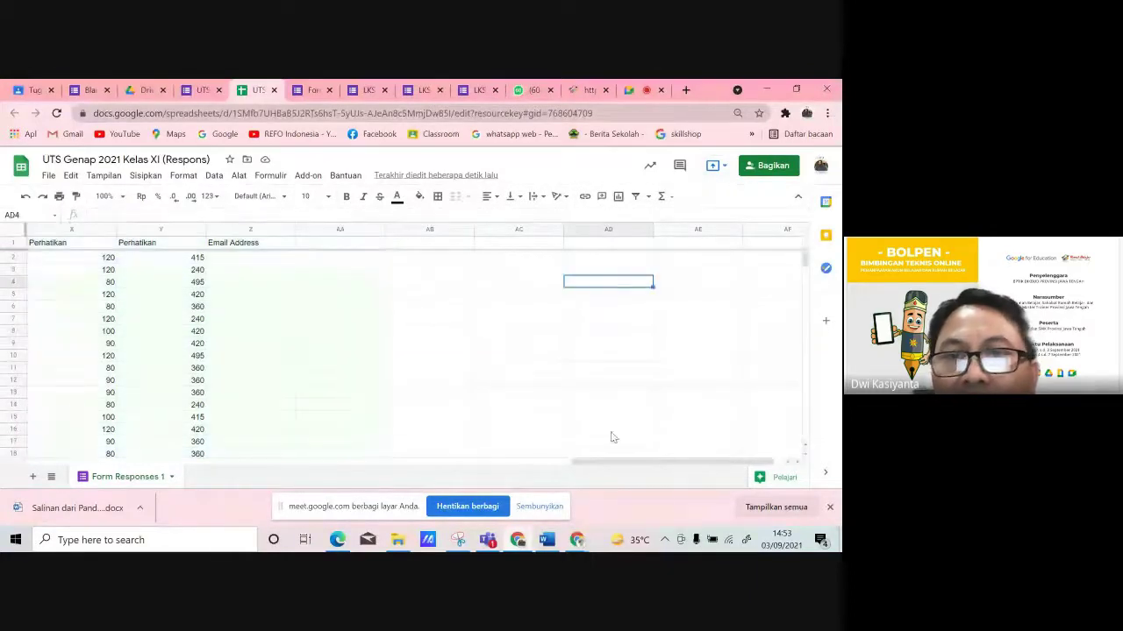
pyautogui.moveTo(626, 460); pyautogui.dragTo(54, 434)
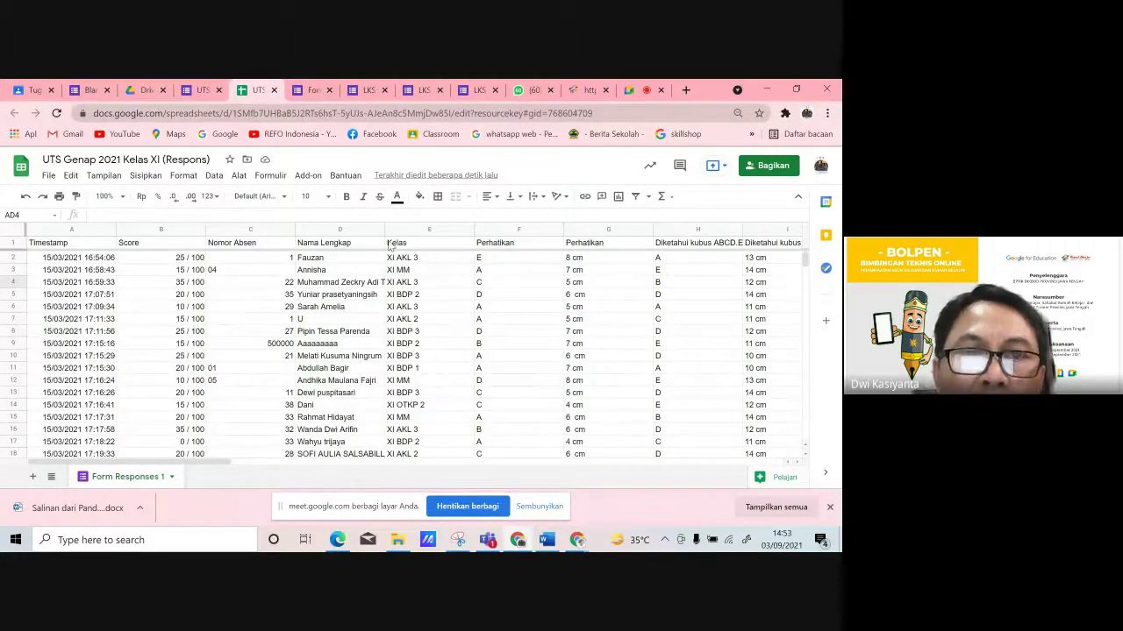
# - Download the response spreadsheet as a Microsoft Excel (.xlsx) file
pyautogui.click(49, 176)
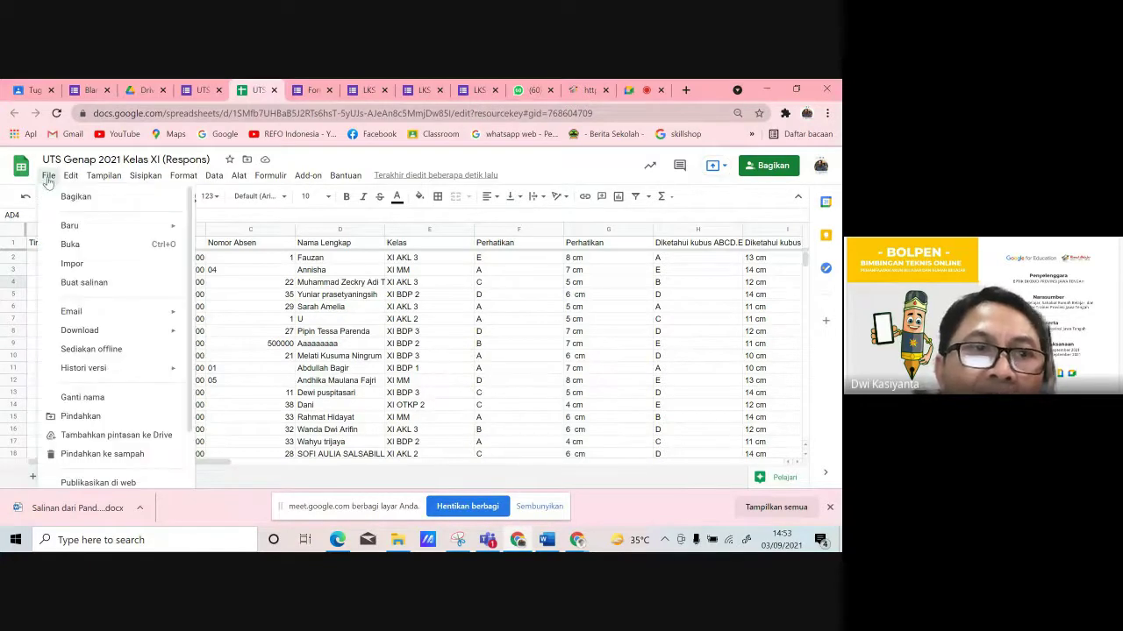
pyautogui.moveTo(143, 336)
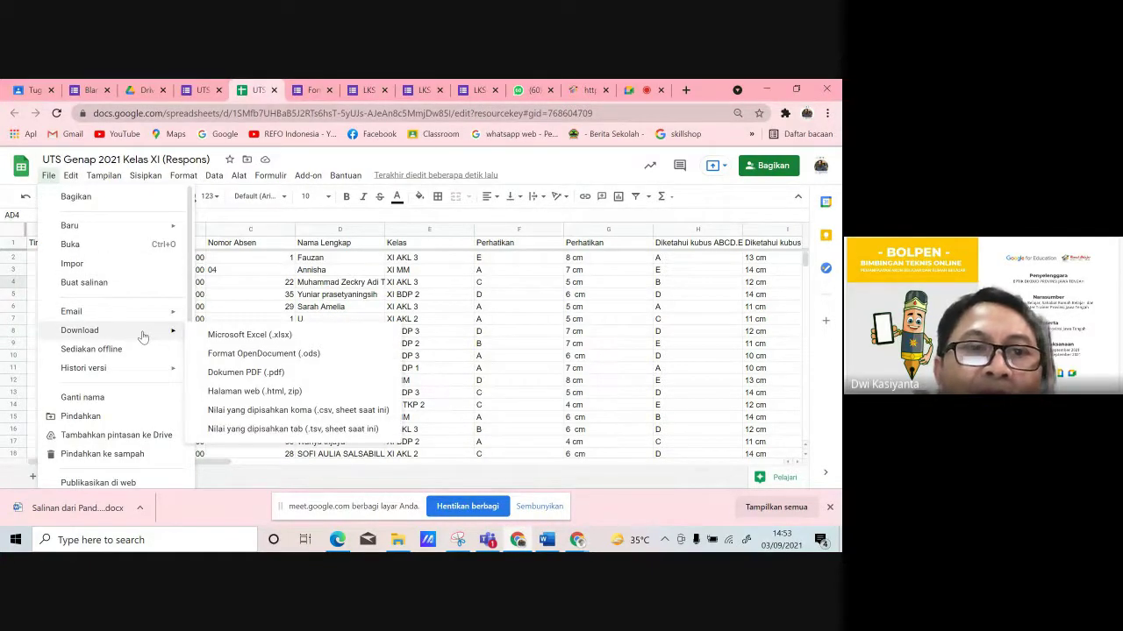
pyautogui.click(241, 337)
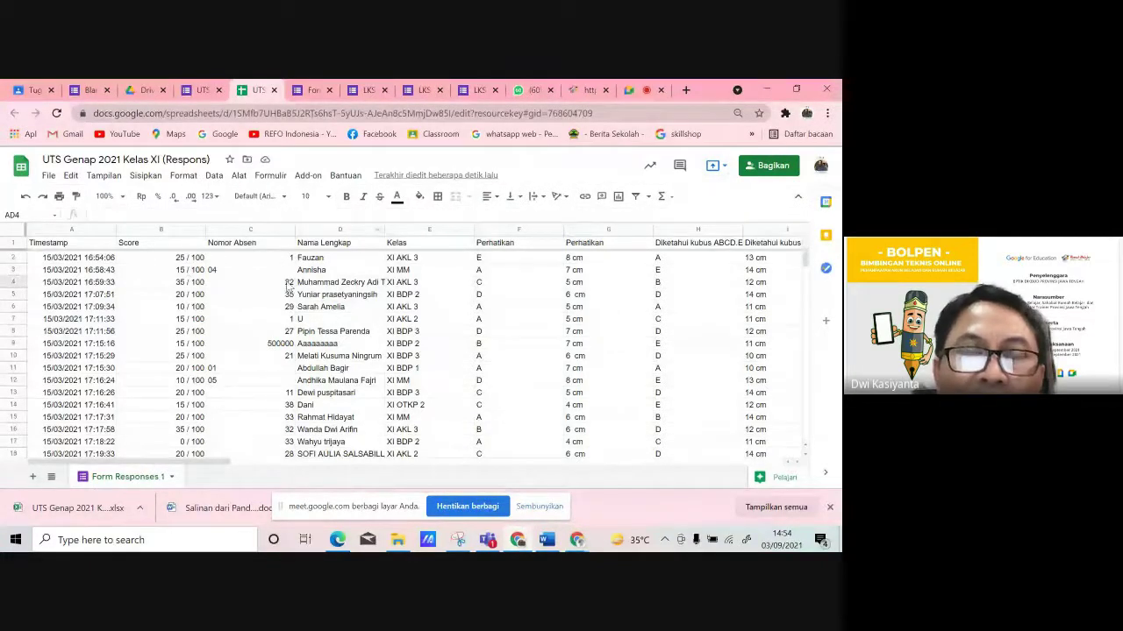
# - Open the downloaded UTS Genap 2021 Kelas XI workbook in Excel and enable editing
pyautogui.click(140, 508)
pyautogui.click(159, 425)
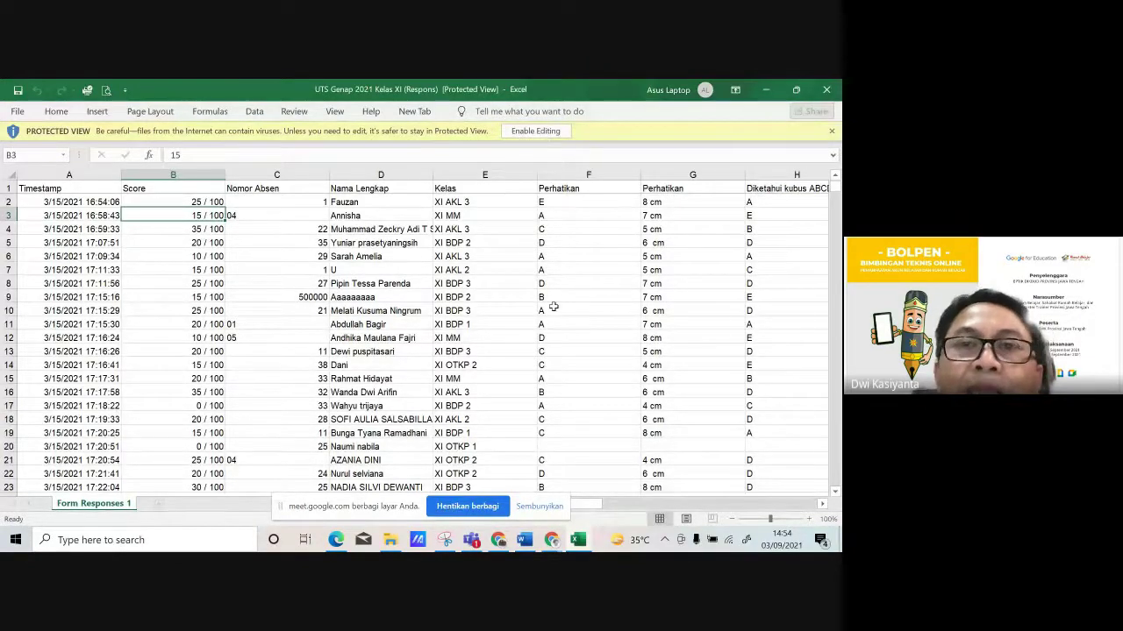
pyautogui.click(527, 134)
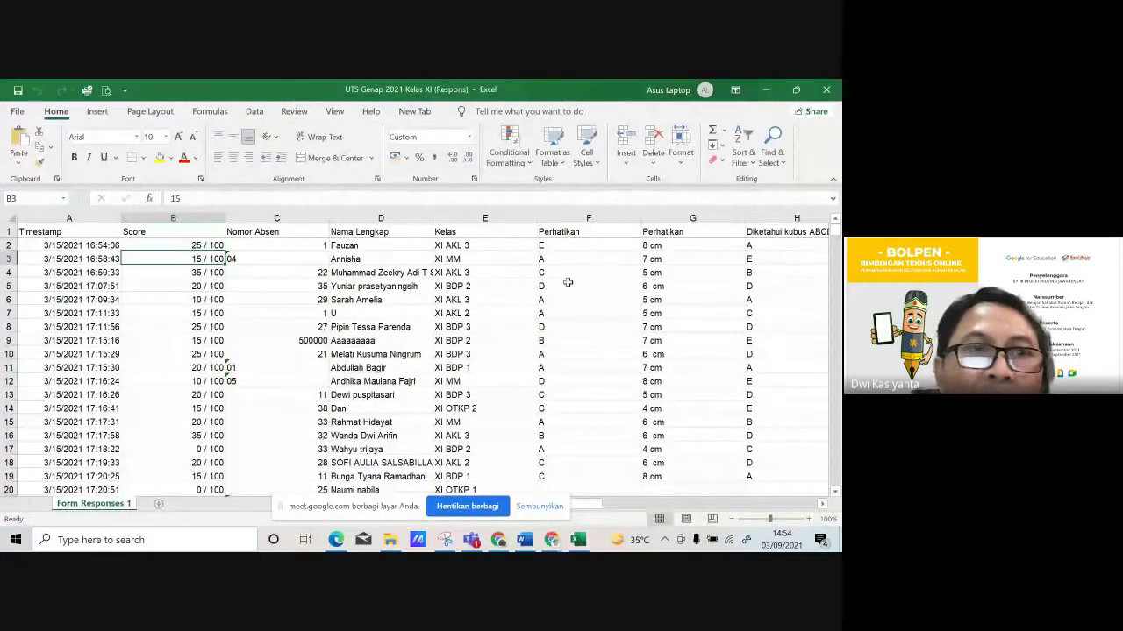
# - Sort all response columns, from Timestamp through Email Address, by Kelas on cell values from A to Z
pyautogui.moveTo(68, 217); pyautogui.dragTo(531, 228)
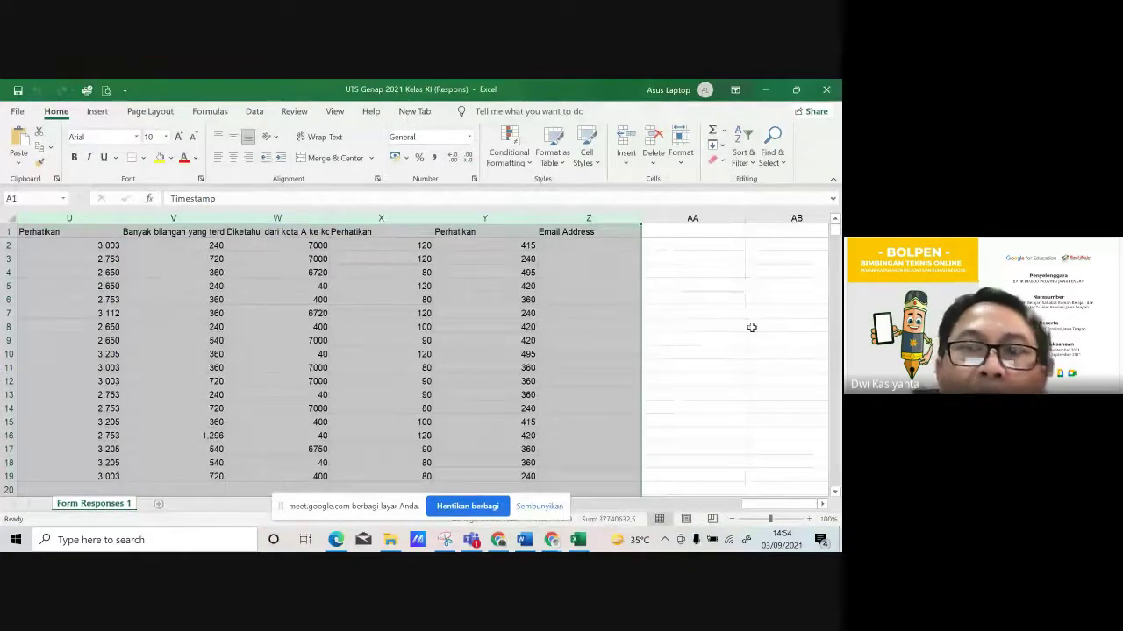
pyautogui.click(751, 169)
pyautogui.click(761, 221)
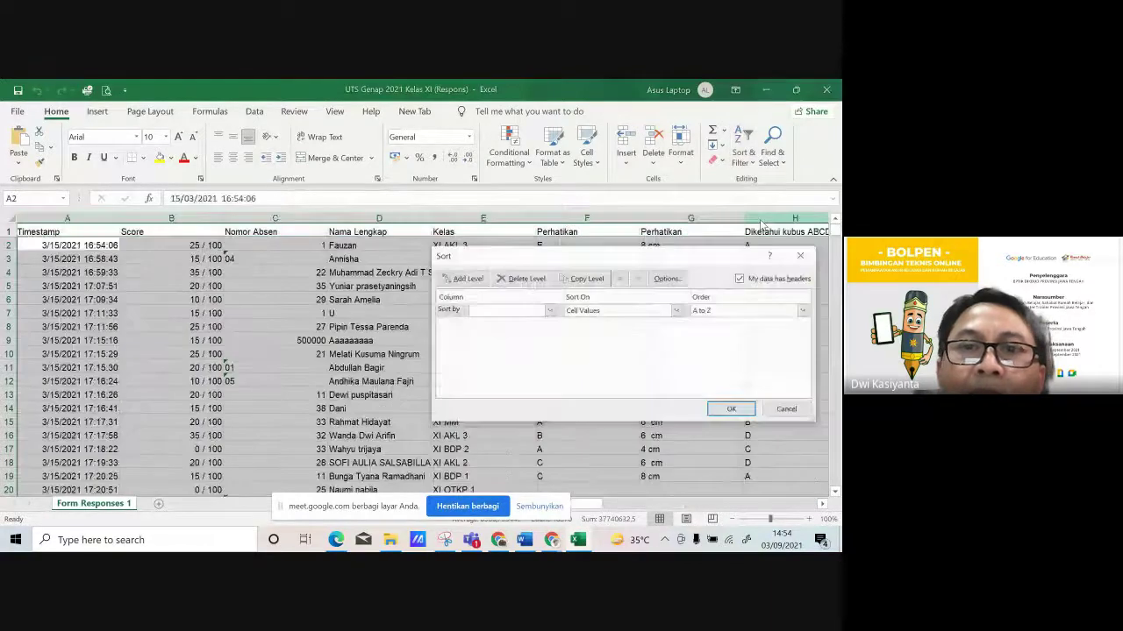
pyautogui.click(549, 311)
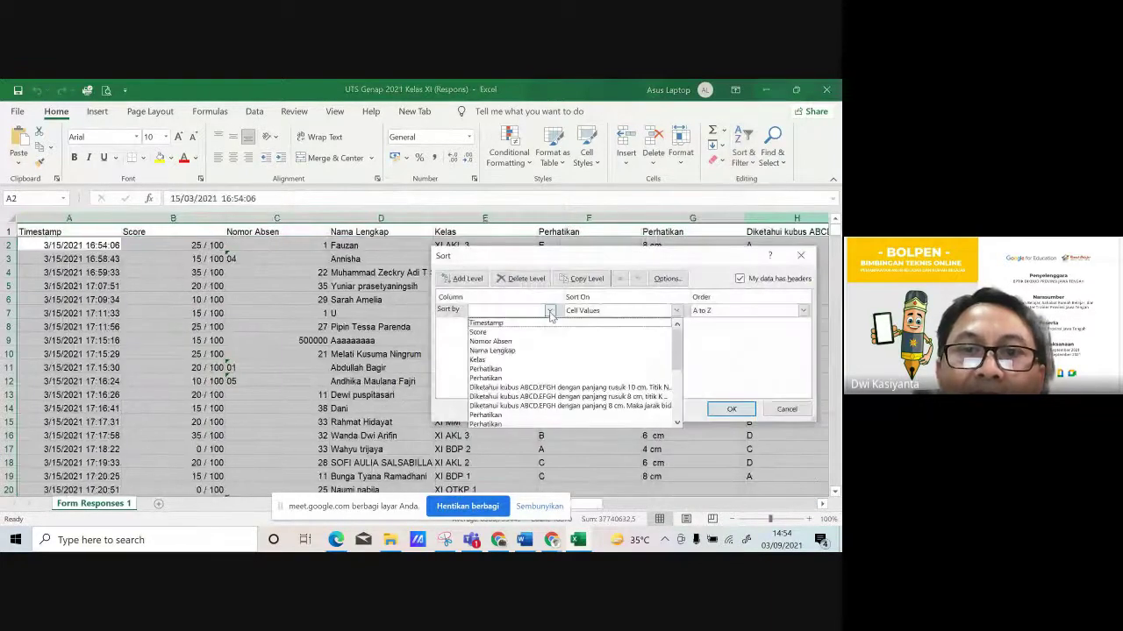
pyautogui.click(545, 361)
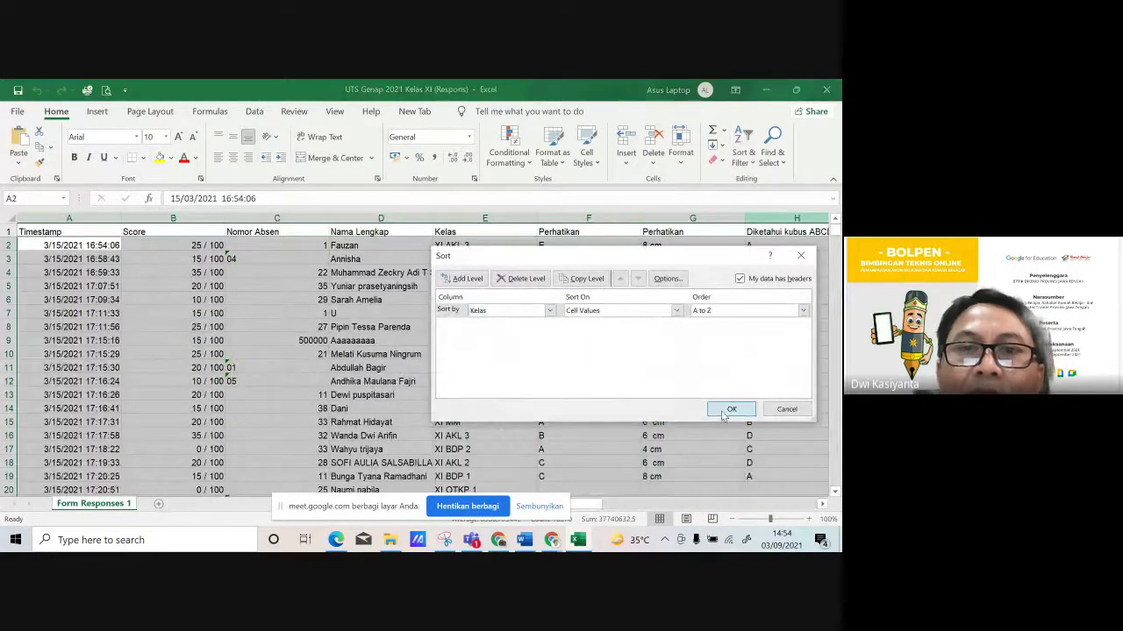
pyautogui.click(730, 409)
# - Check the Kelas column to see how the sorted rows are grouped by class
pyautogui.click(485, 246)
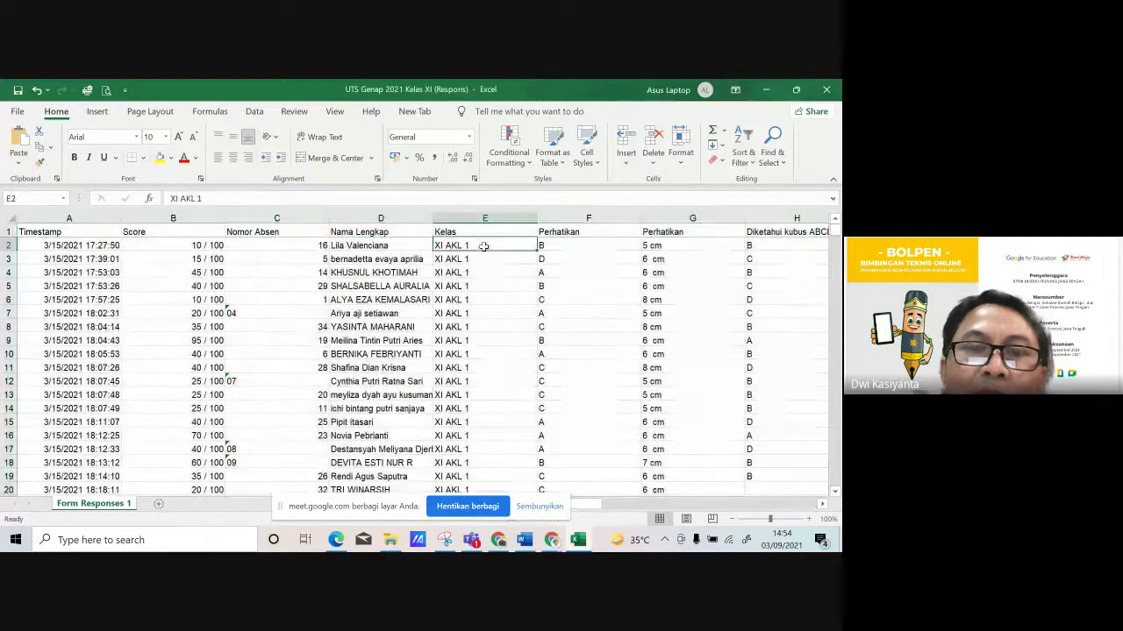
pyautogui.scroll(-3, 489, 266)
pyautogui.scroll(-6, 490, 266)
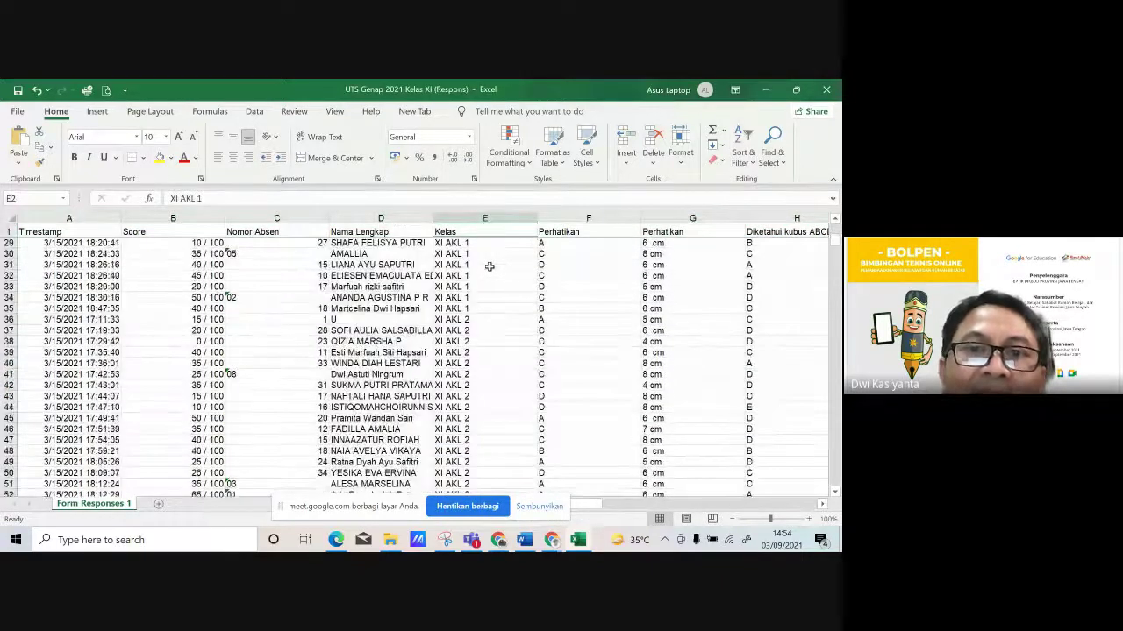
pyautogui.scroll(4, 489, 267)
pyautogui.scroll(-7, 489, 267)
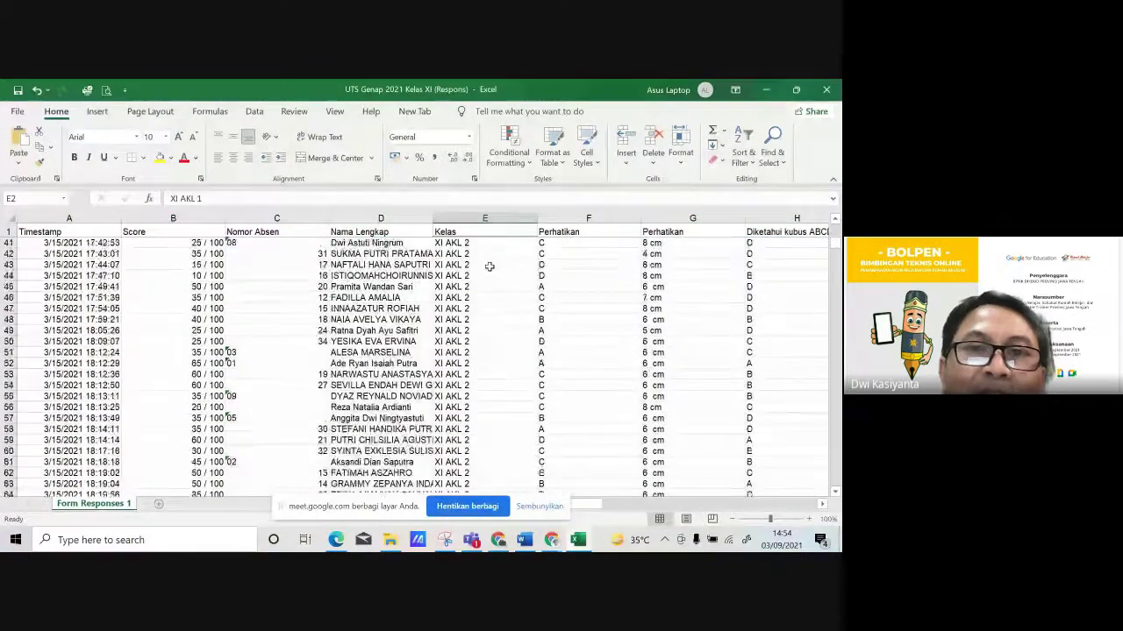
pyautogui.scroll(2, 490, 267)
pyautogui.scroll(11, 489, 266)
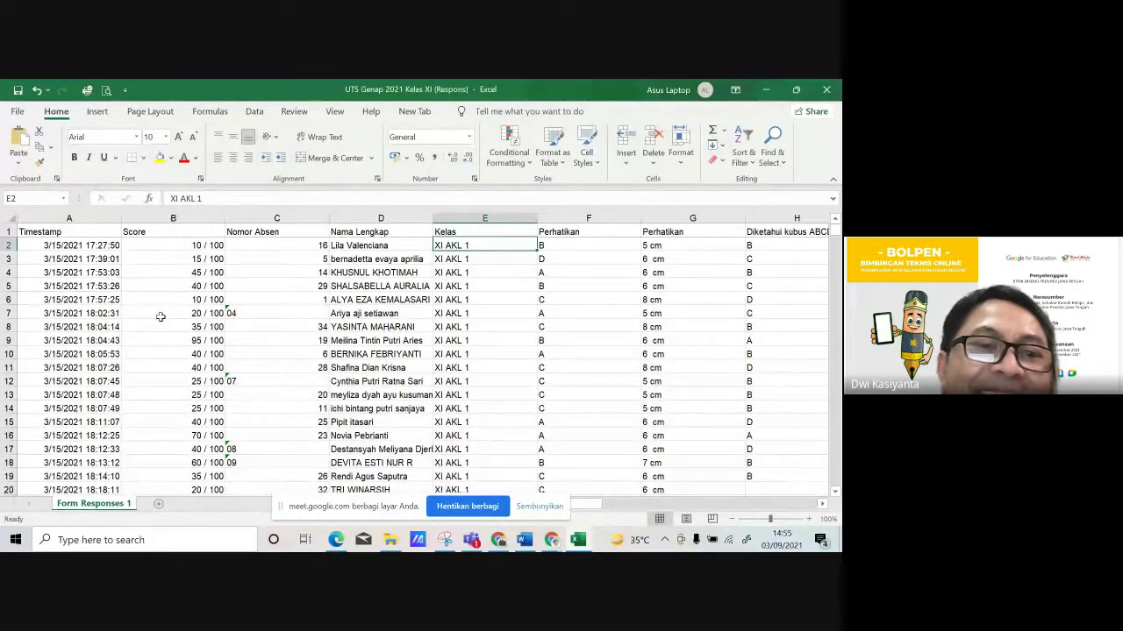
pyautogui.scroll(-2, 160, 316)
pyautogui.scroll(2, 160, 316)
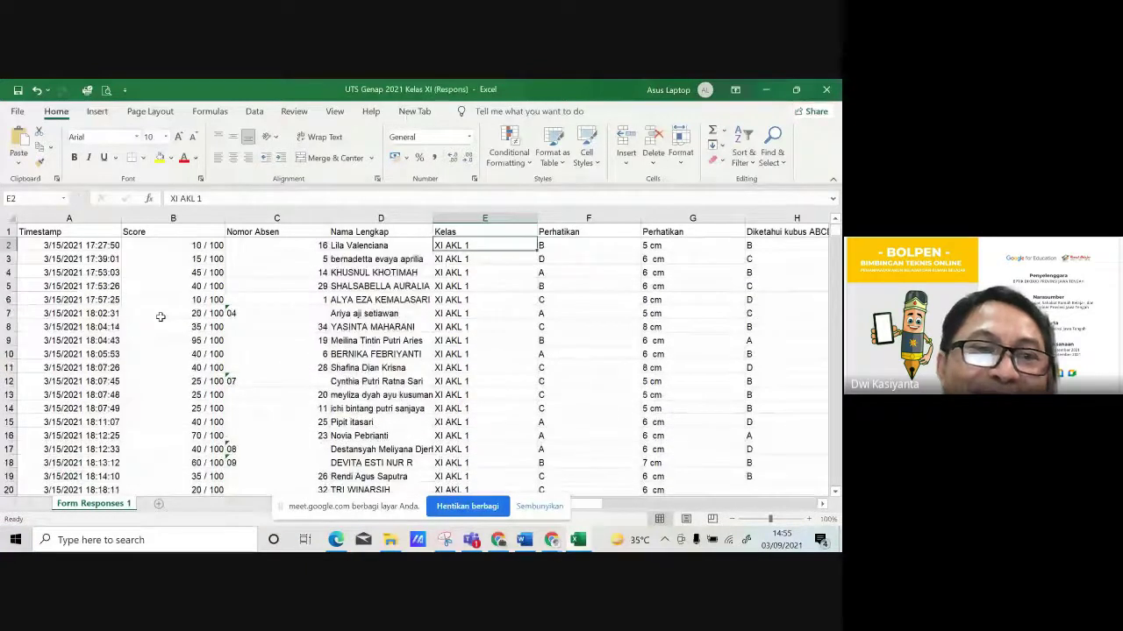
pyautogui.scroll(-3, 161, 316)
pyautogui.scroll(3, 161, 317)
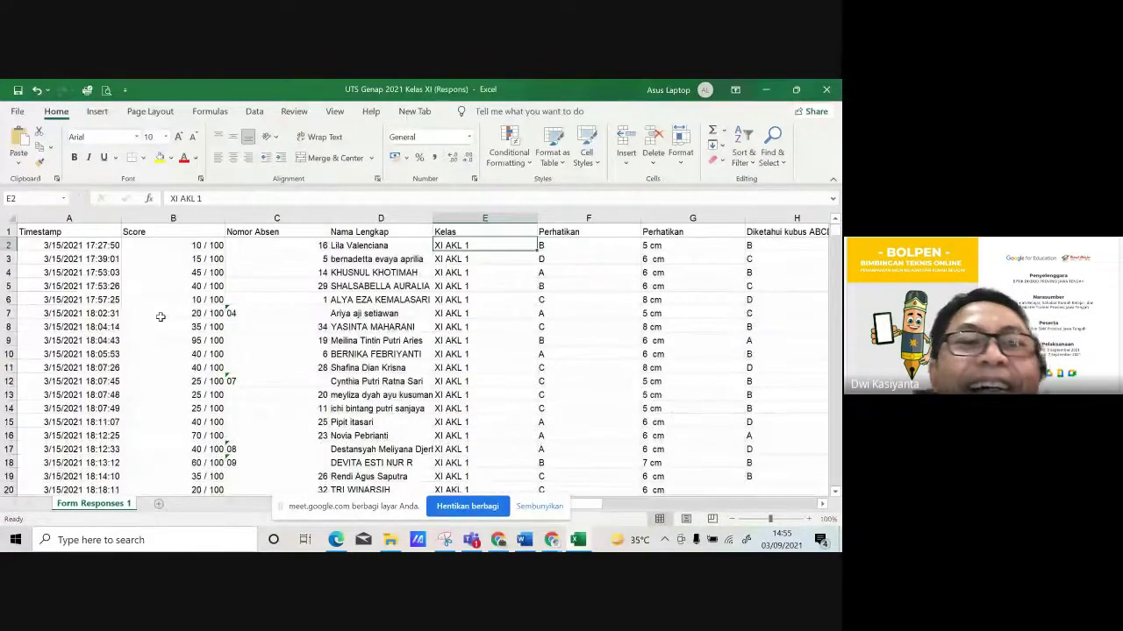
# - Change the number format of the whole Score column to General and check the scores down the rows
pyautogui.click(172, 245)
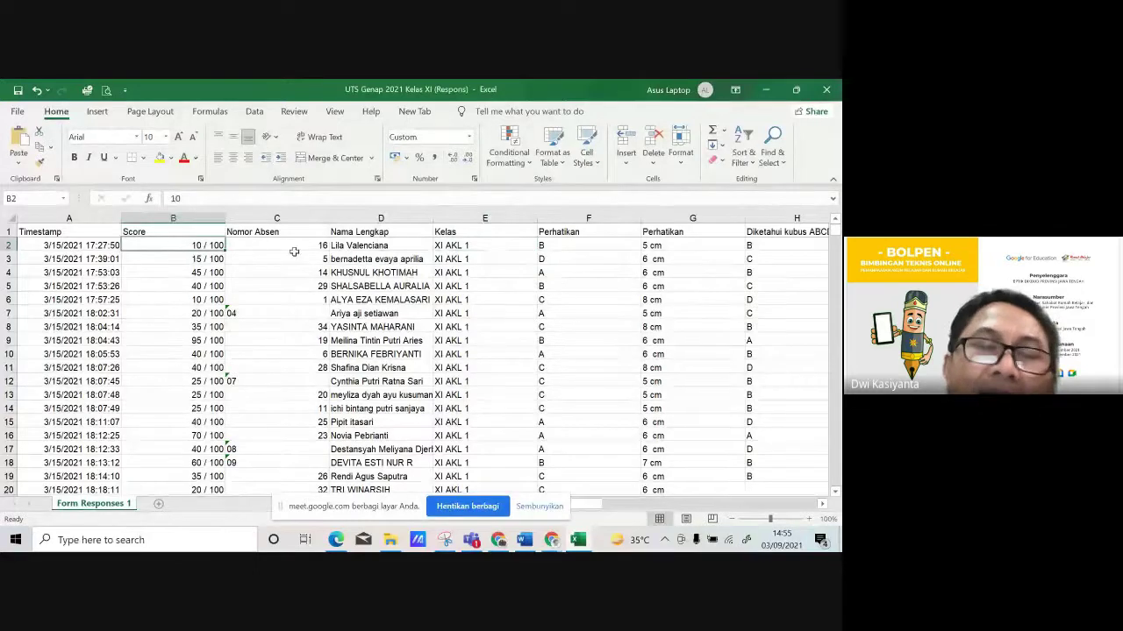
pyautogui.click(160, 312)
pyautogui.click(162, 243)
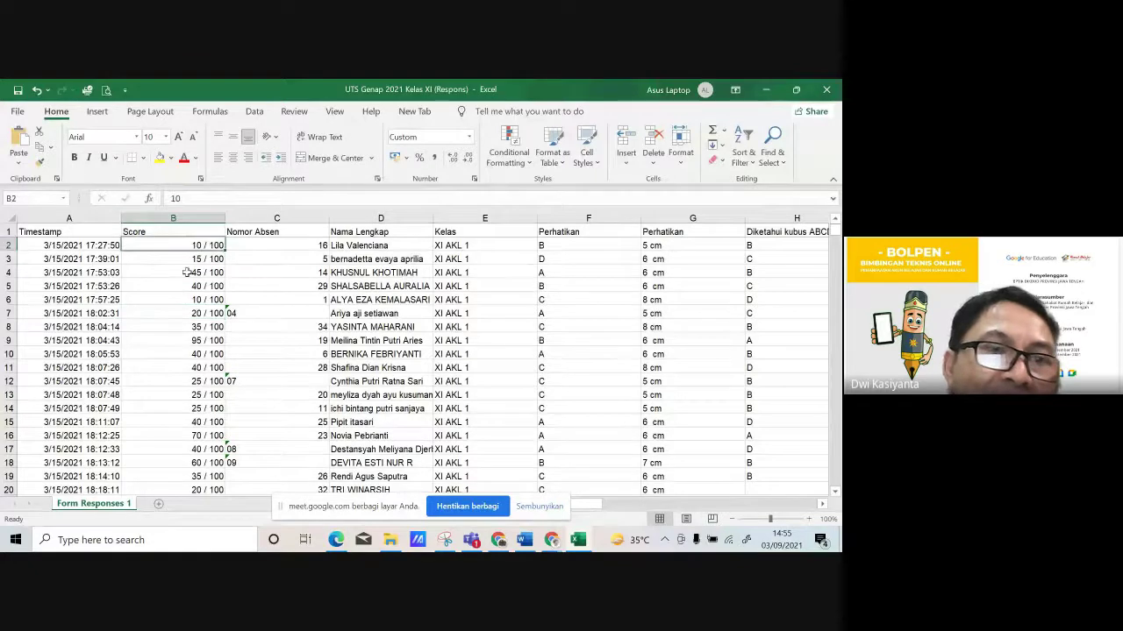
pyautogui.click(190, 218)
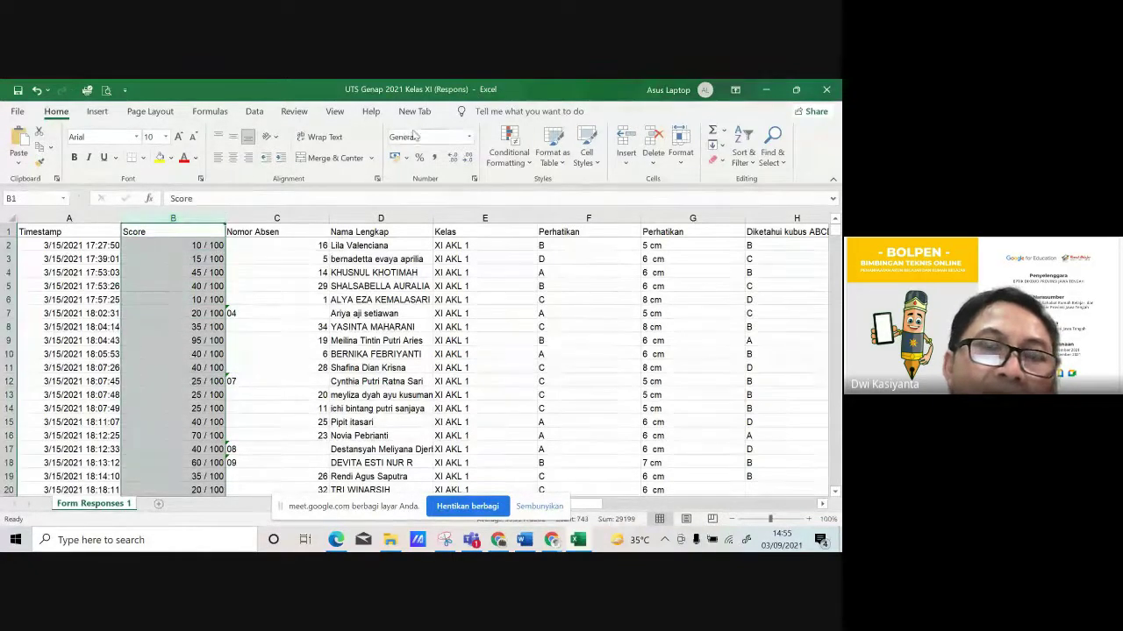
pyautogui.click(470, 138)
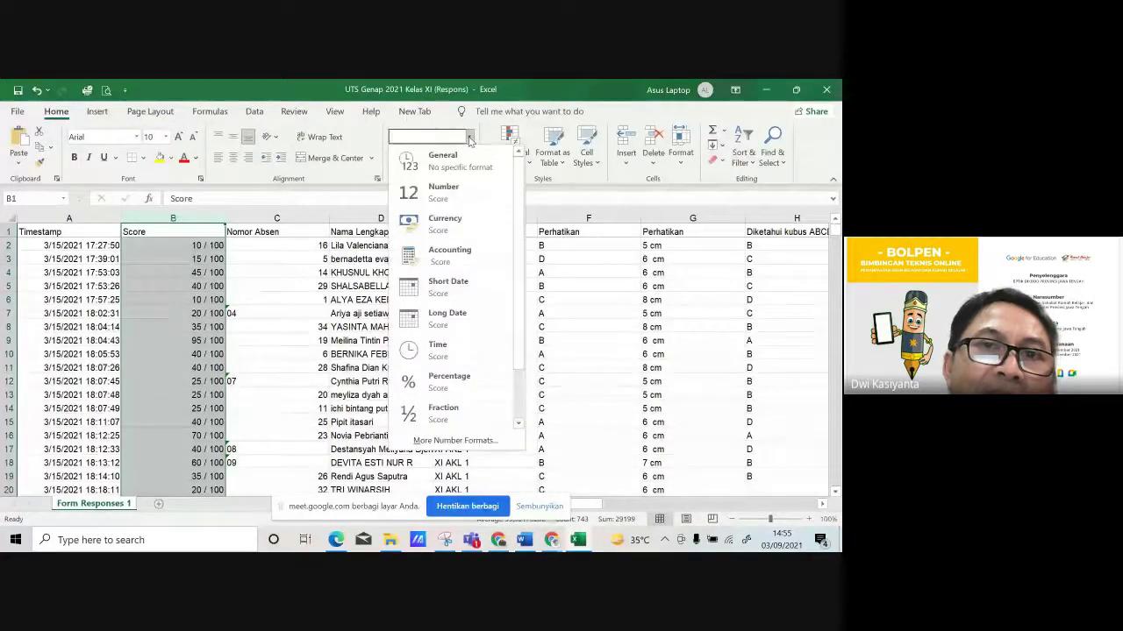
pyautogui.click(450, 165)
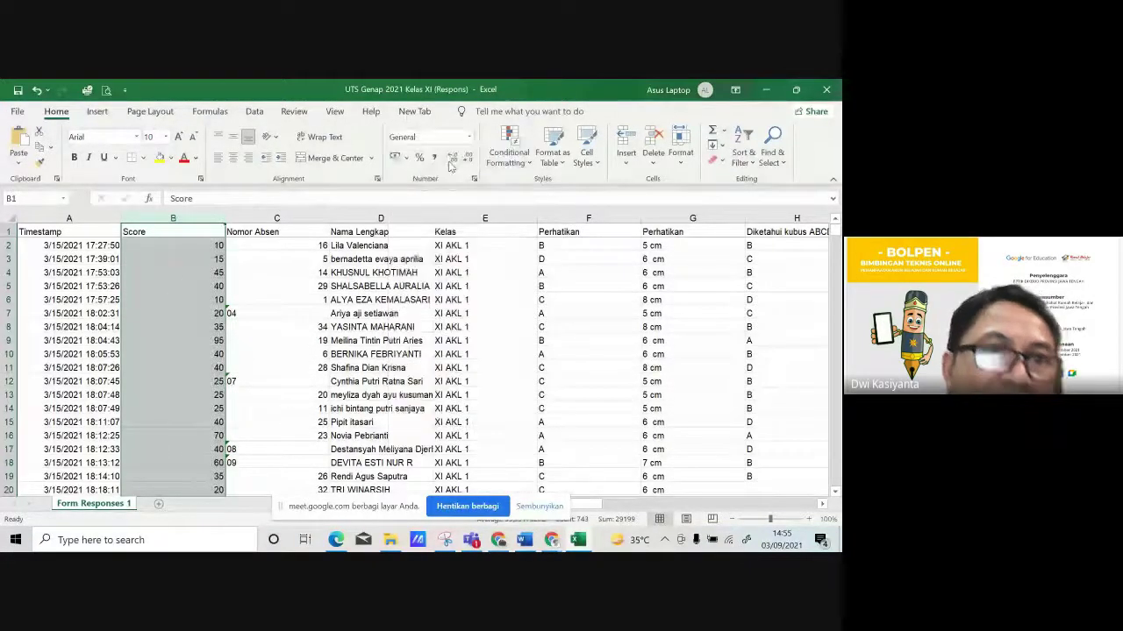
pyautogui.press('Down')
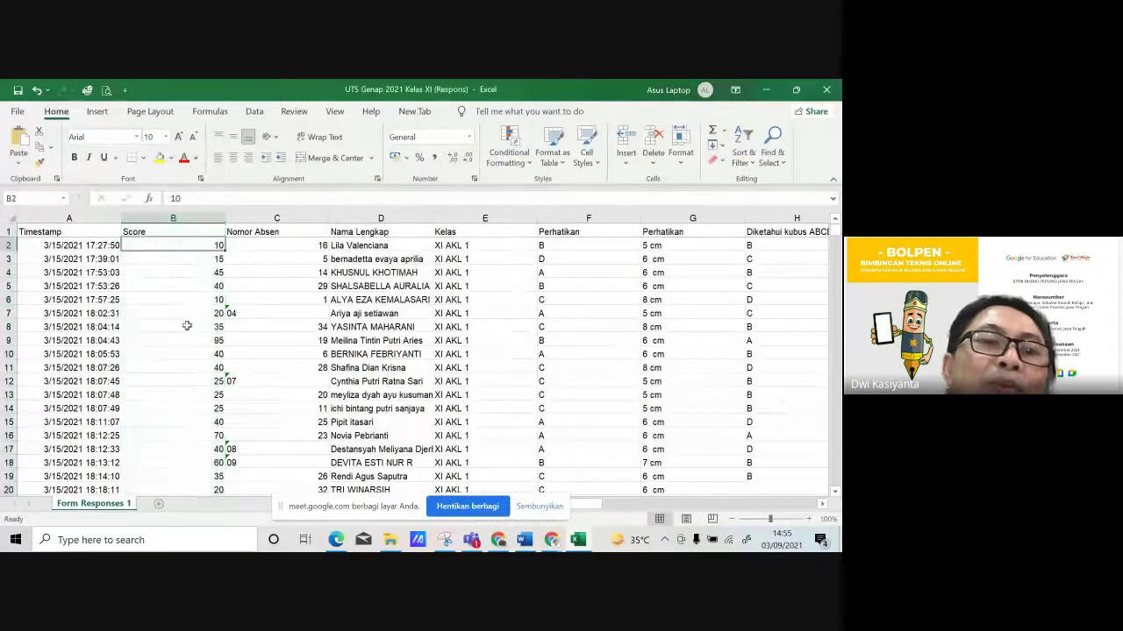
pyautogui.scroll(-11, 187, 326)
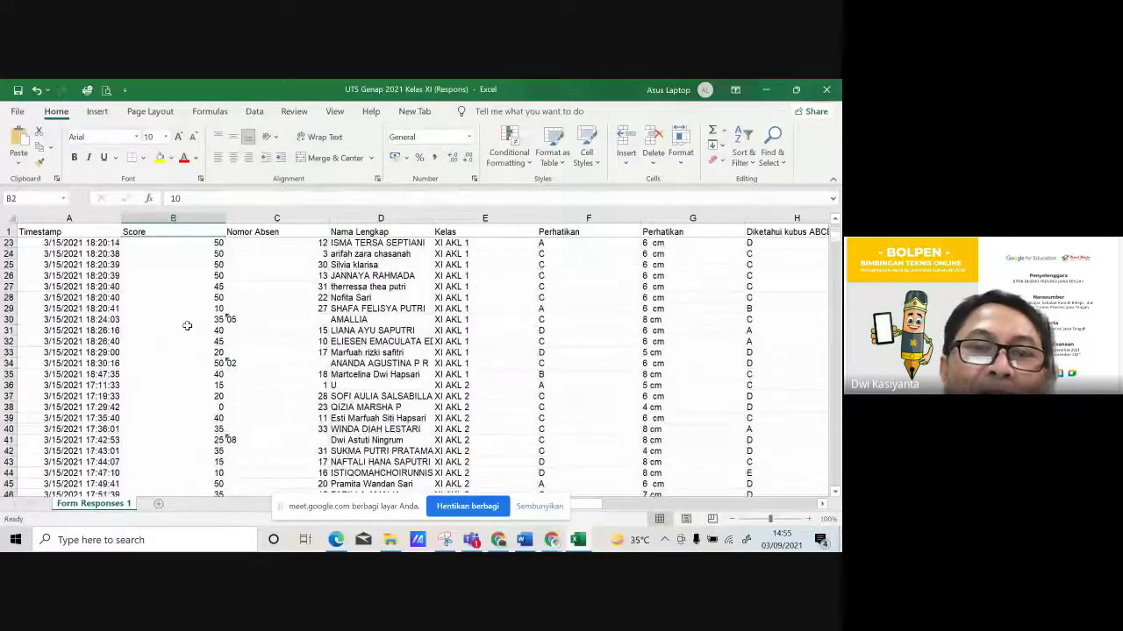
pyautogui.scroll(11, 186, 326)
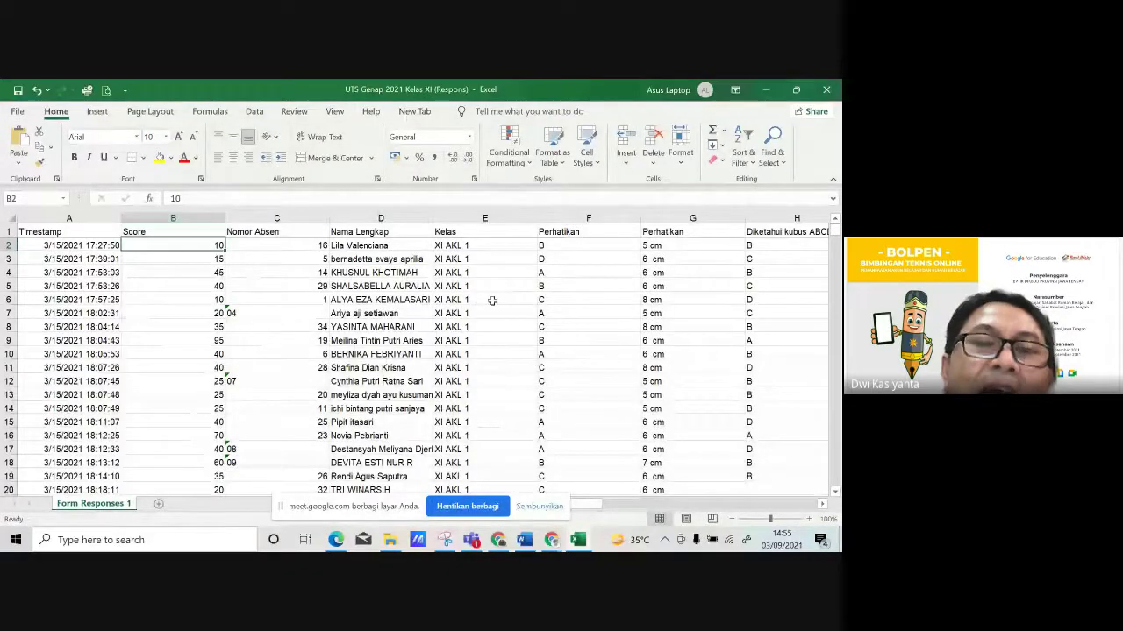
# - Copy the entire Form Responses 1 sheet and paste it into a new worksheet starting at cell A1
pyautogui.click(11, 215)
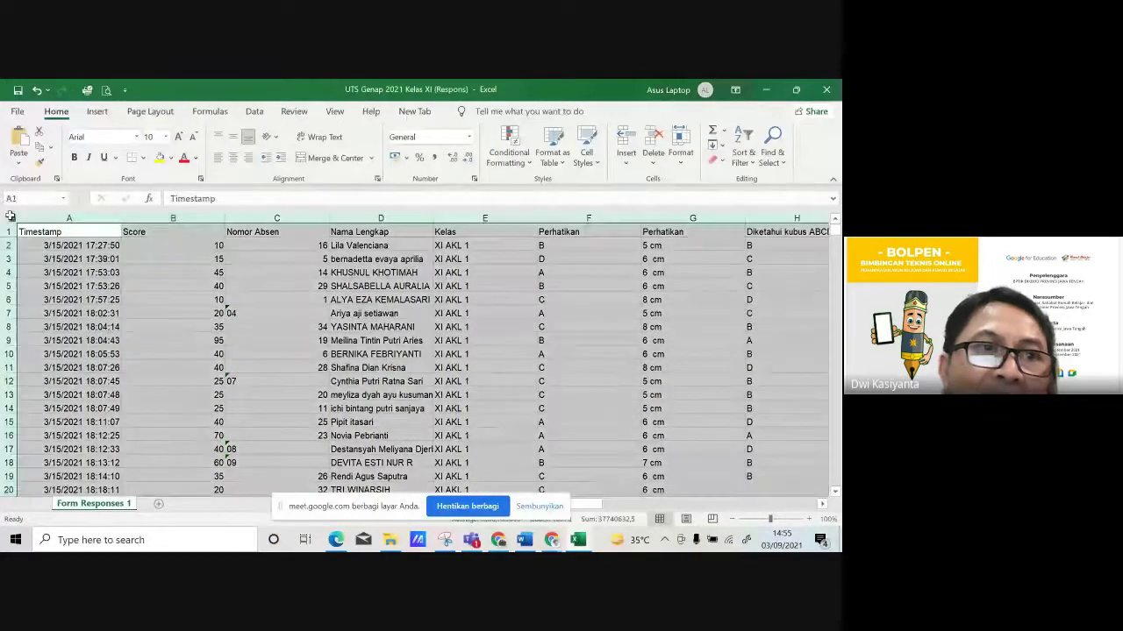
pyautogui.click(42, 147)
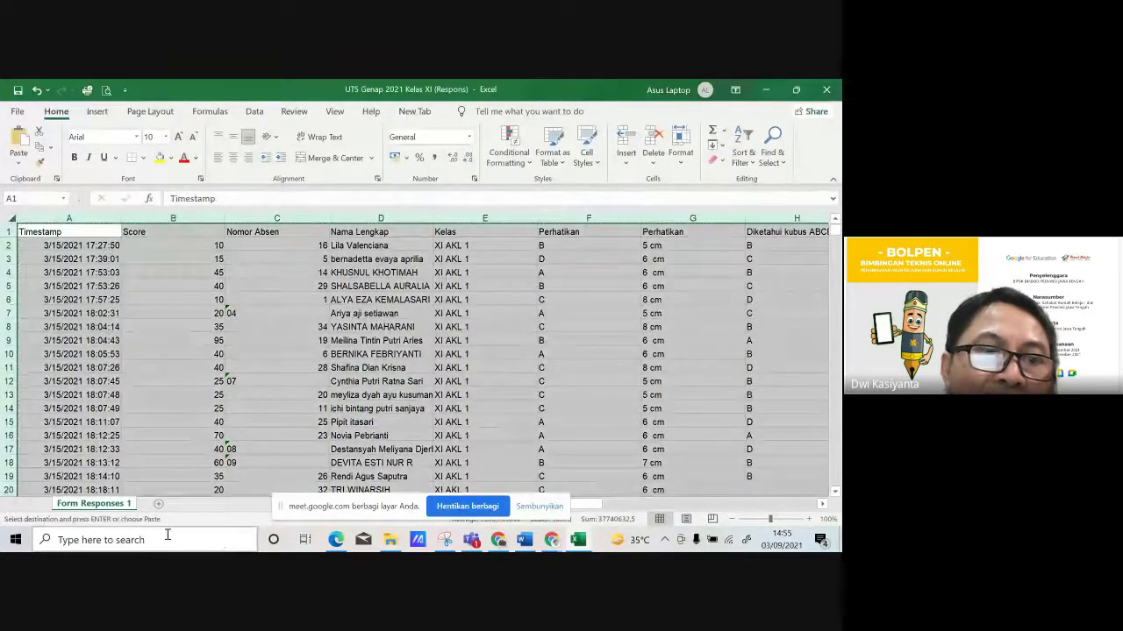
pyautogui.click(159, 503)
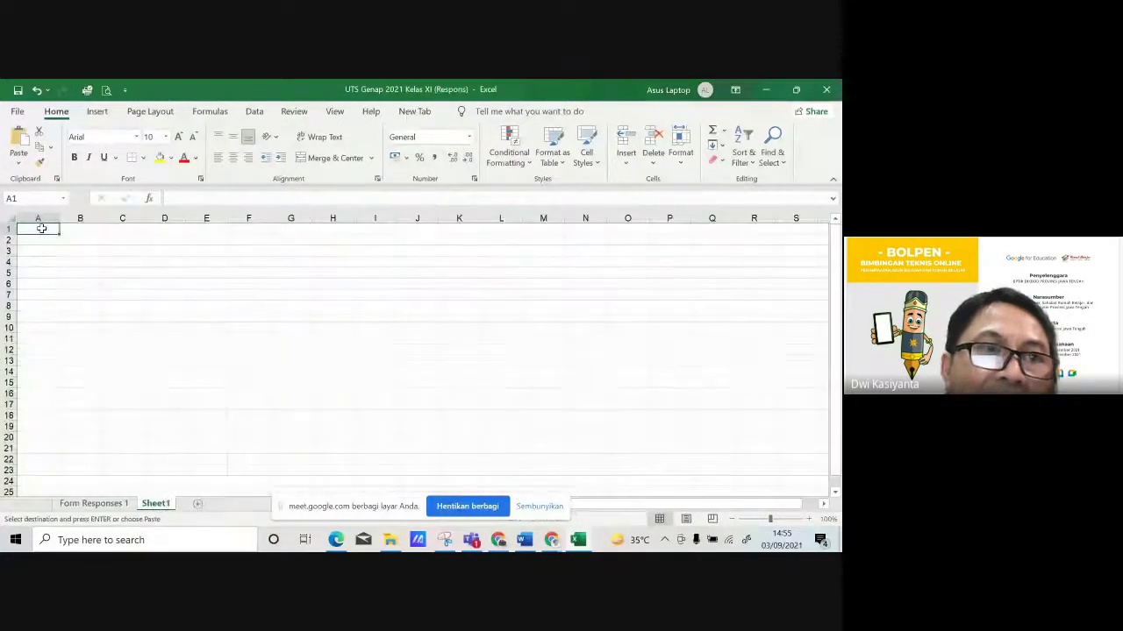
pyautogui.click(21, 139)
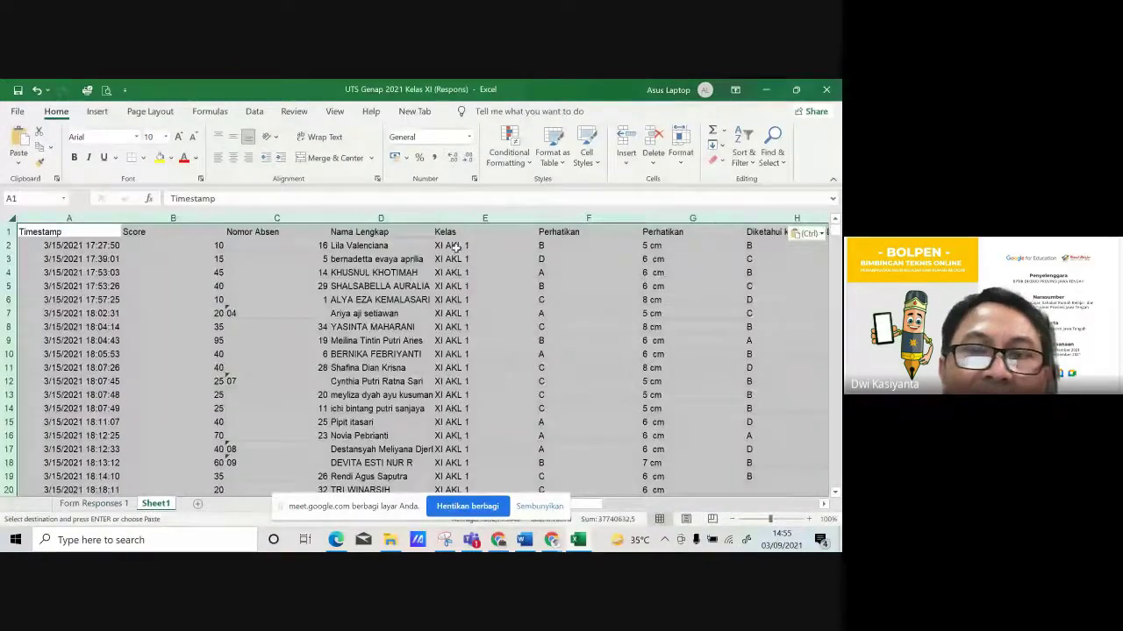
pyautogui.click(601, 281)
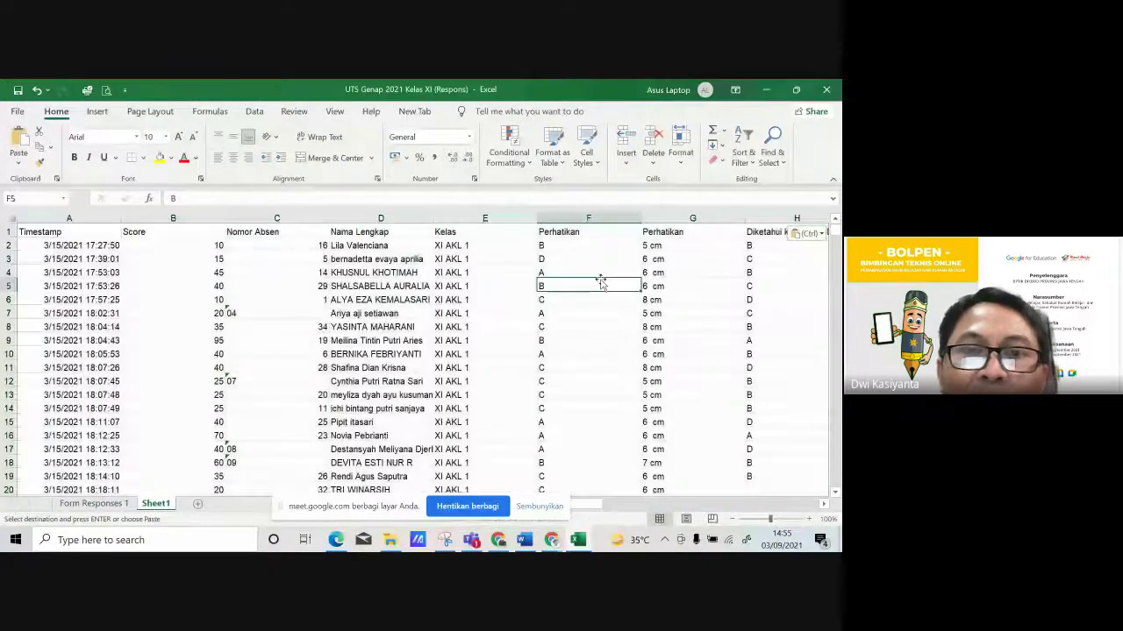
# - Delete the answer and email columns F through Z from Sheet1, keeping only Timestamp through Kelas
pyautogui.moveTo(592, 216)
pyautogui.mouseDown()
pyautogui.moveTo(837, 223)
pyautogui.moveTo(614, 219)
pyautogui.mouseUp()
pyautogui.rightClick(614, 221)
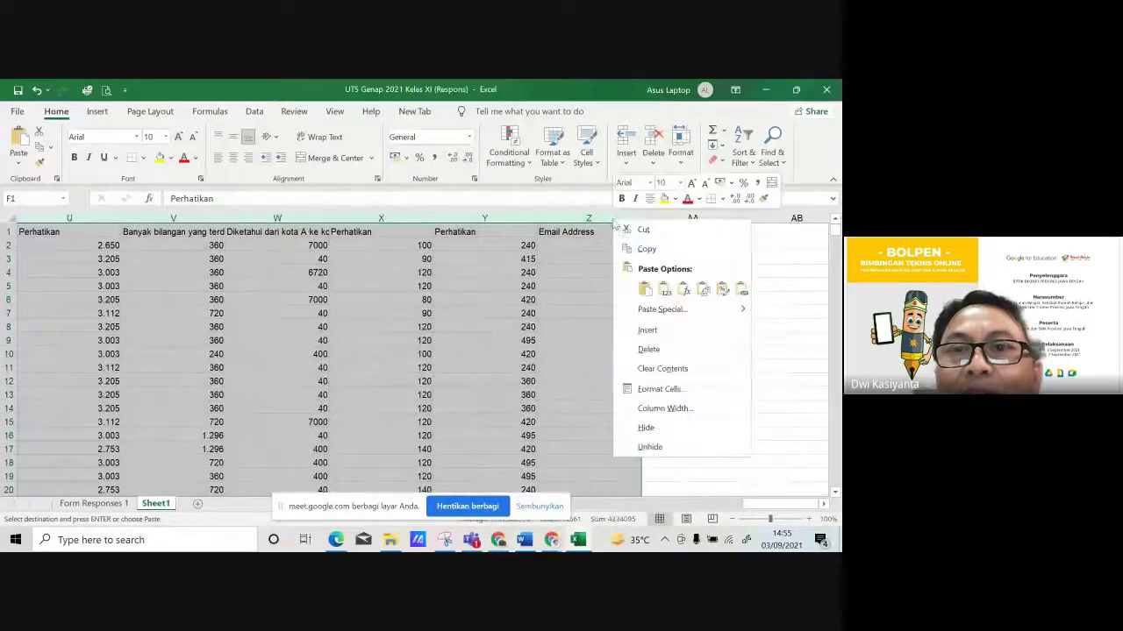
pyautogui.click(648, 349)
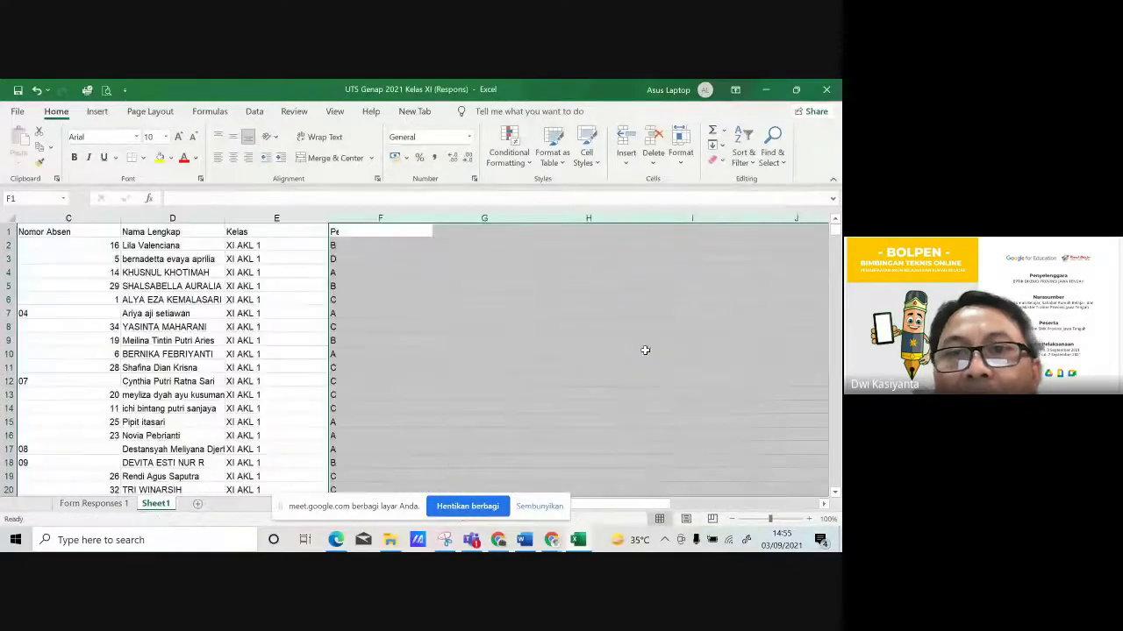
pyautogui.click(438, 368)
pyautogui.click(616, 380)
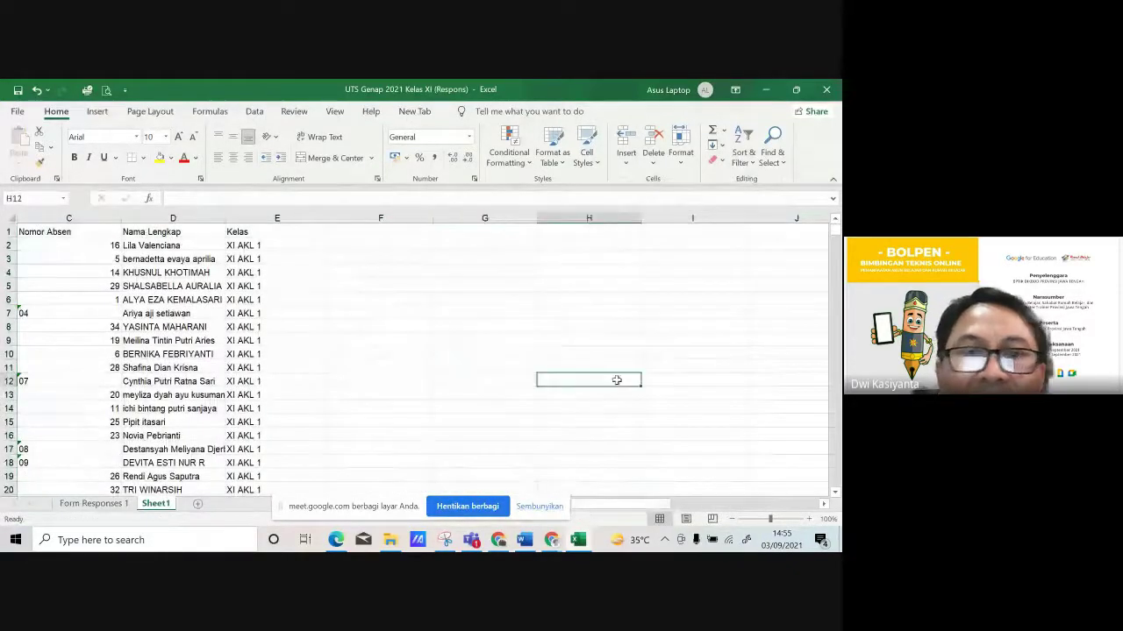
pyautogui.moveTo(619, 505); pyautogui.dragTo(597, 505)
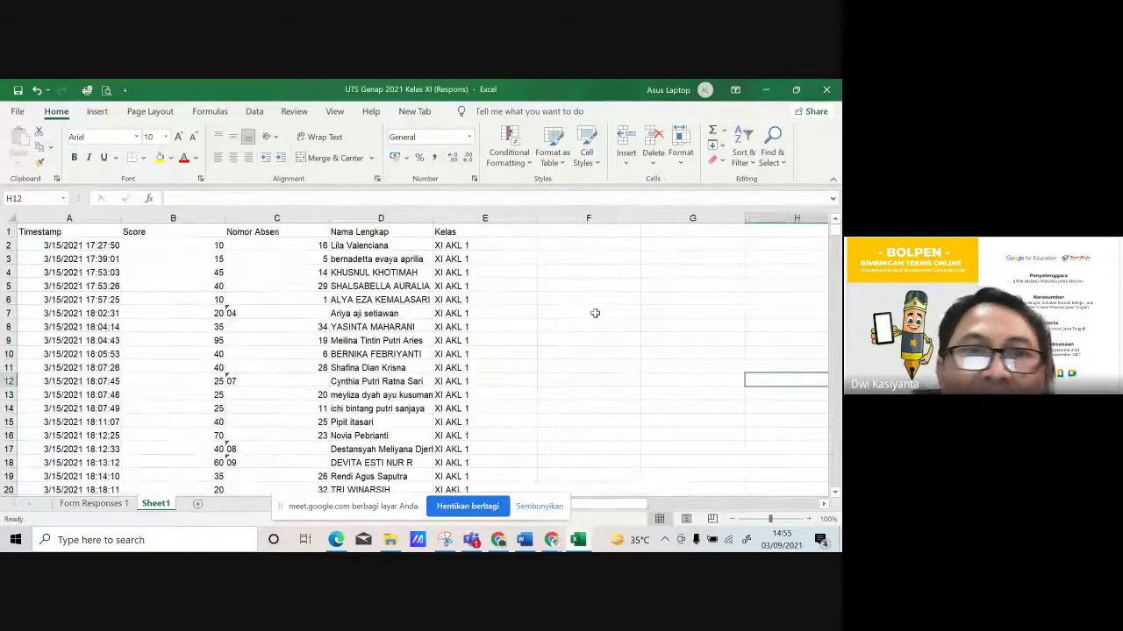
# - Sort the XI AKL 1 rows in A1:E35 by Nomor Absen on cell values, treating numbers and numbers stored as text separately
pyautogui.moveTo(33, 231); pyautogui.dragTo(439, 413)
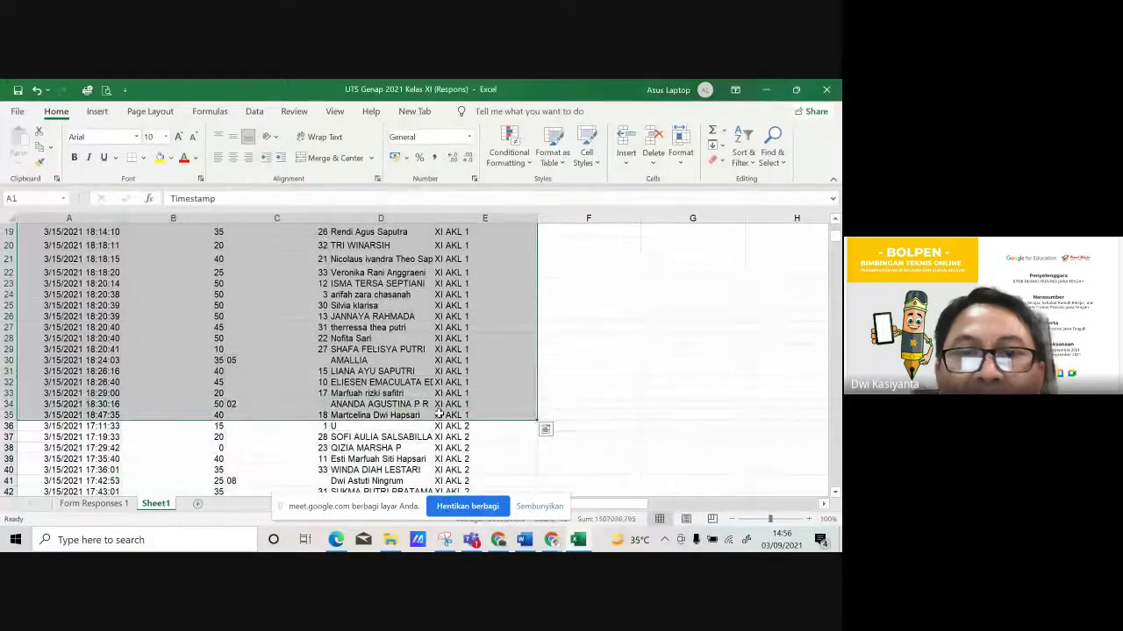
pyautogui.scroll(6, 612, 314)
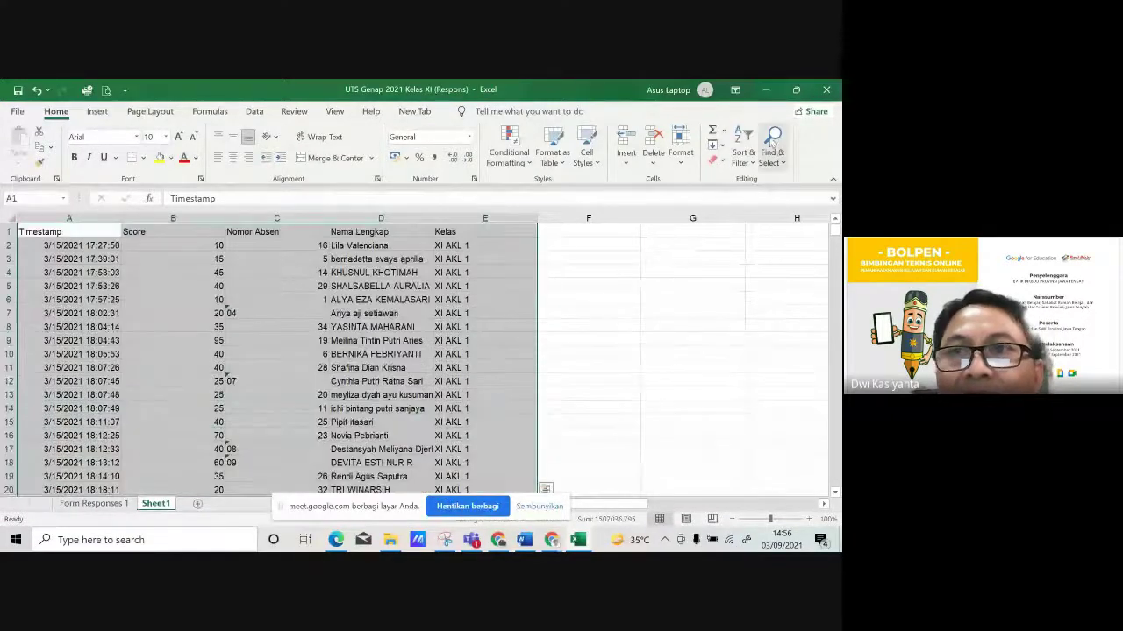
pyautogui.click(743, 151)
pyautogui.click(751, 221)
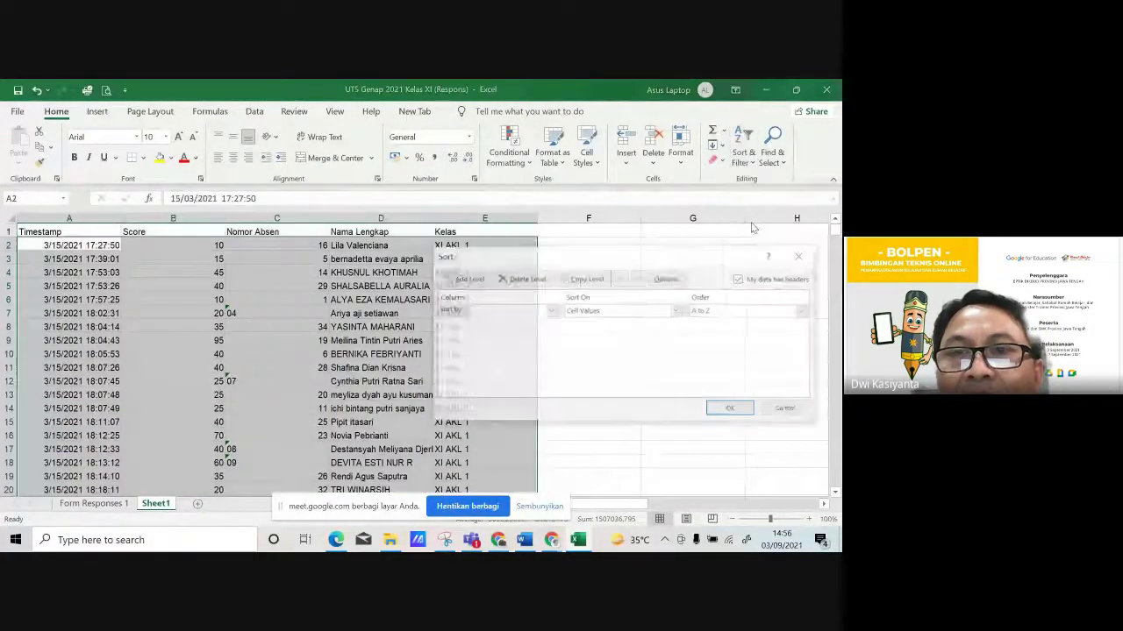
pyautogui.click(549, 310)
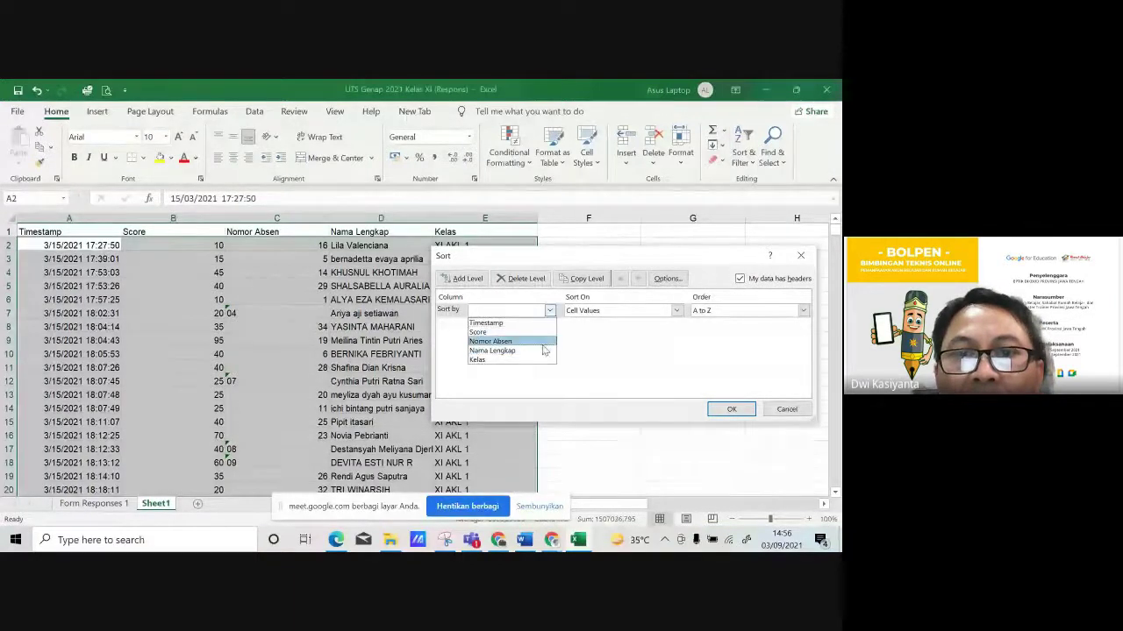
pyautogui.click(543, 344)
pyautogui.click(730, 409)
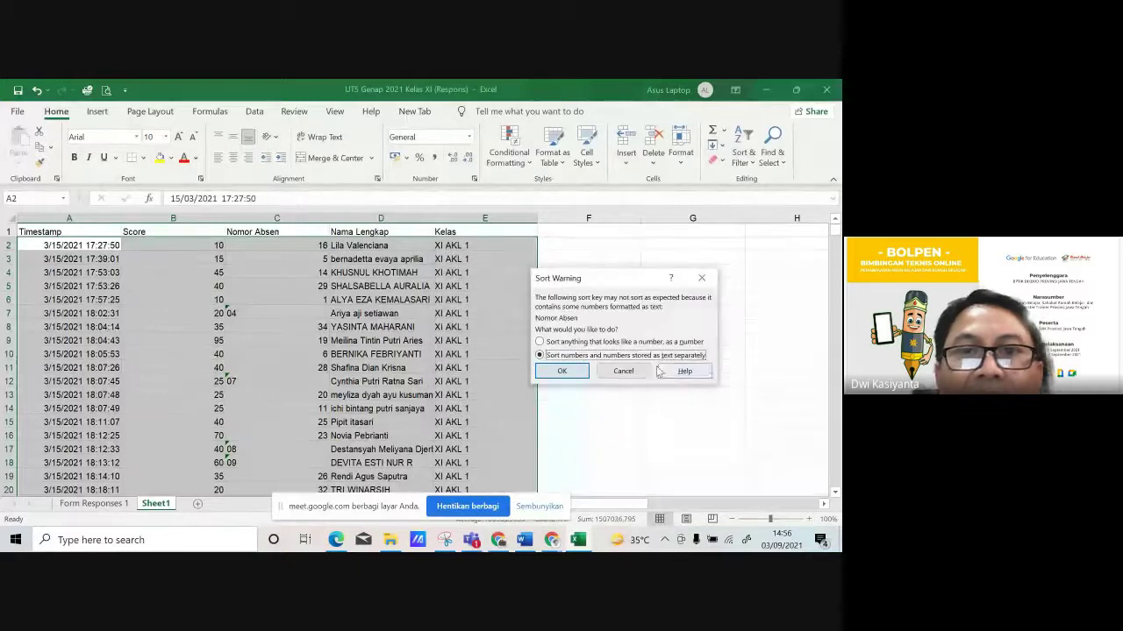
pyautogui.click(563, 371)
pyautogui.click(266, 245)
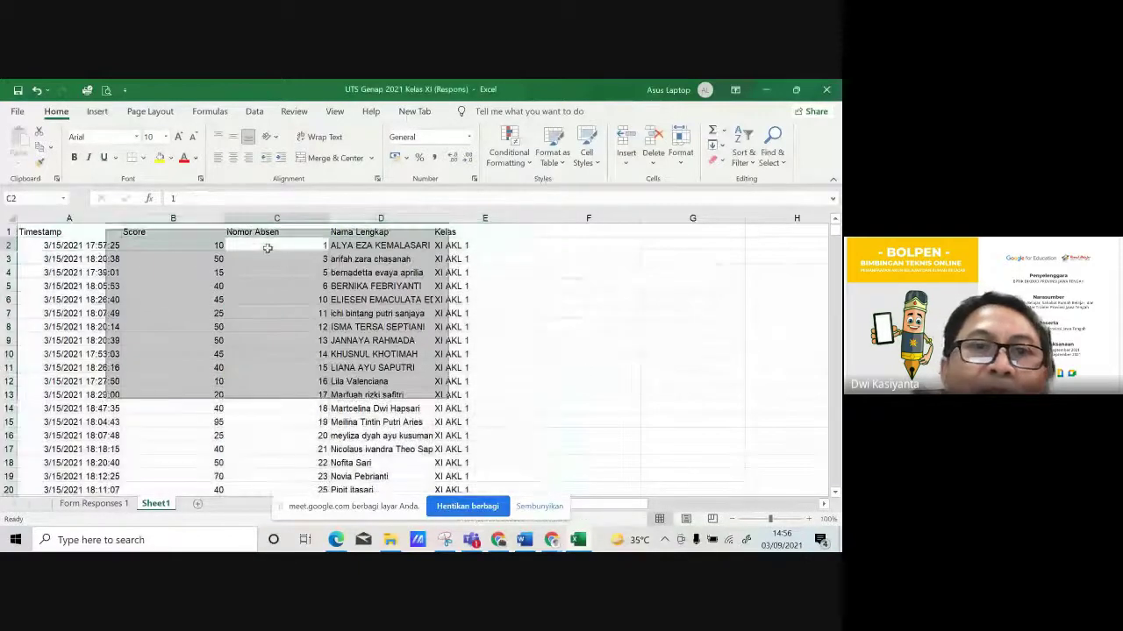
pyautogui.click(562, 283)
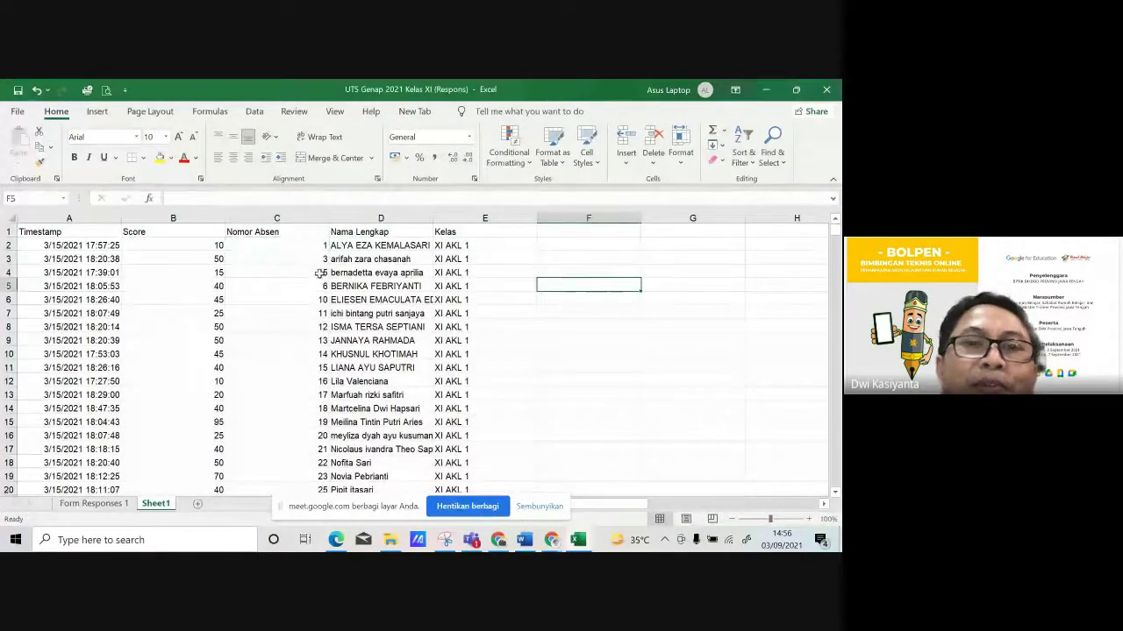
# - Replace the text-stored Nomor Absen entries in C30:C35 with the plain numbers 2, 4, 5, 7, 8 and 9
pyautogui.scroll(-1, 299, 260)
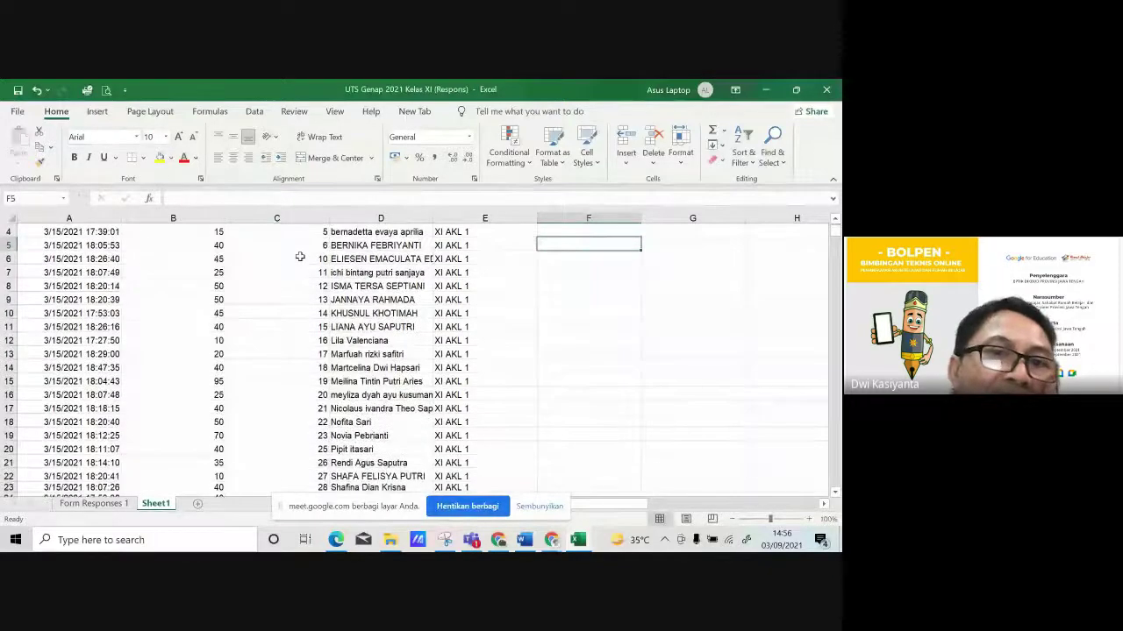
pyautogui.scroll(1, 299, 256)
pyautogui.scroll(-5, 300, 256)
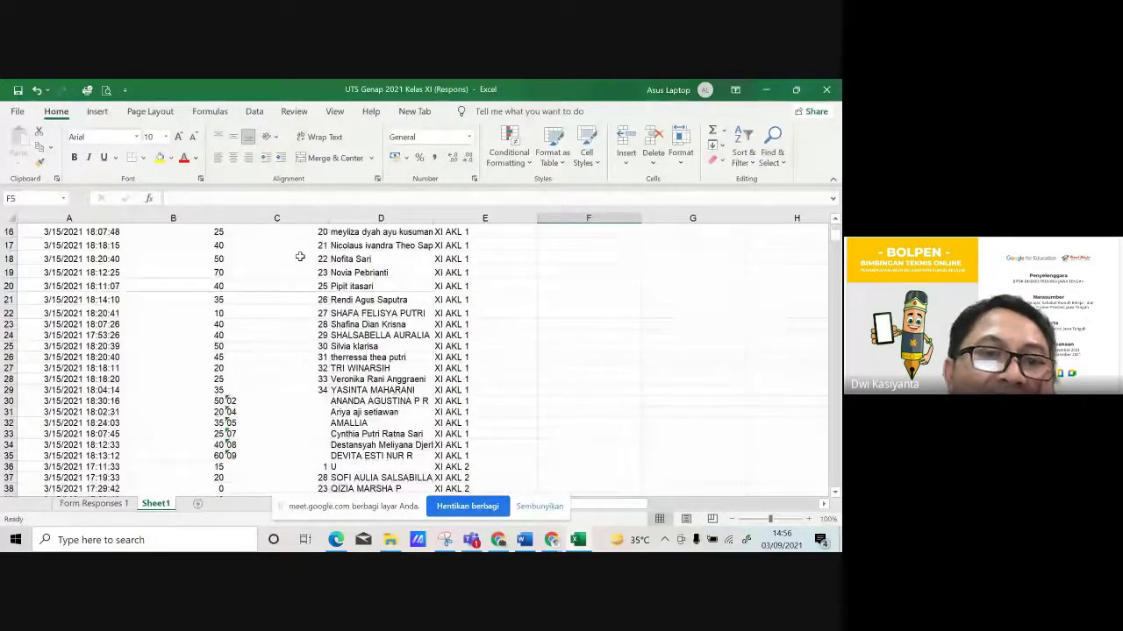
pyautogui.scroll(-1, 299, 256)
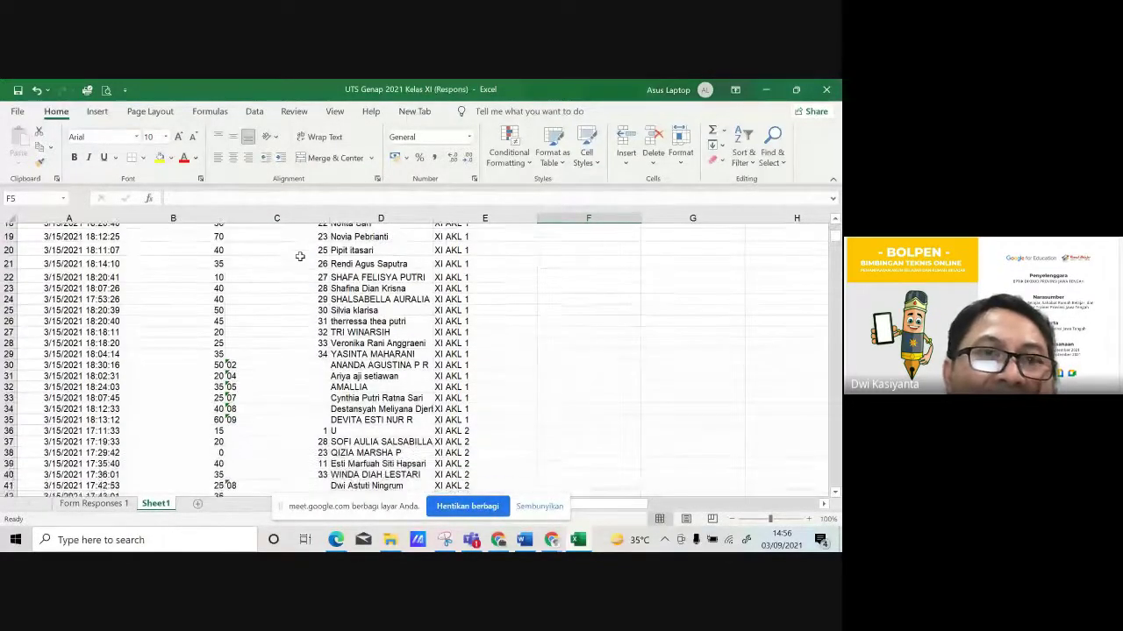
pyautogui.scroll(-1, 299, 257)
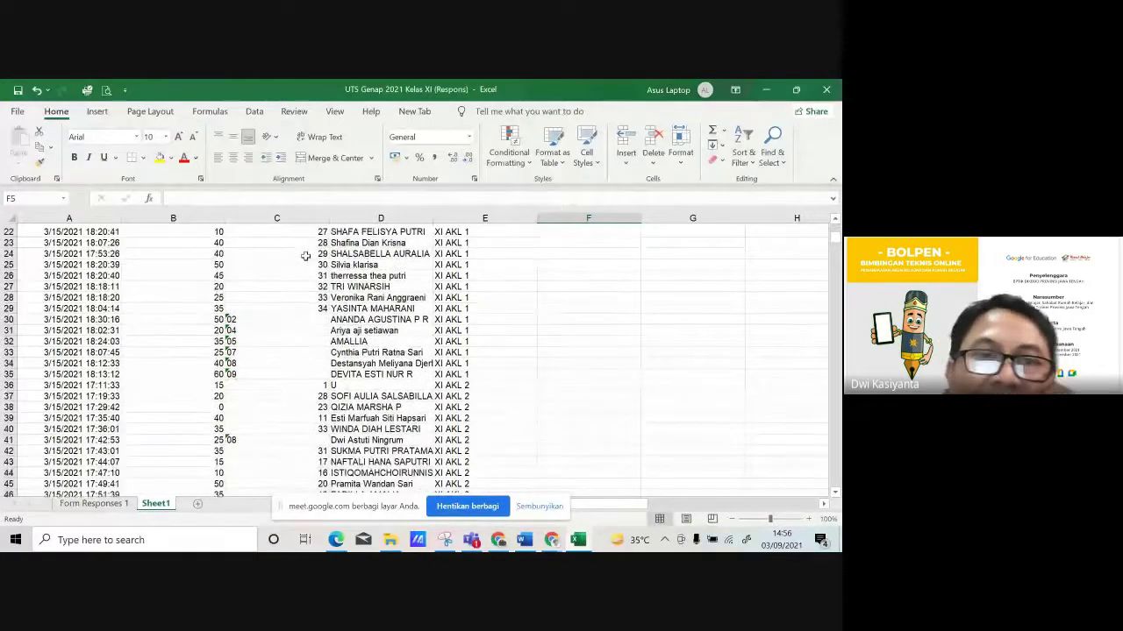
pyautogui.scroll(-1, 571, 307)
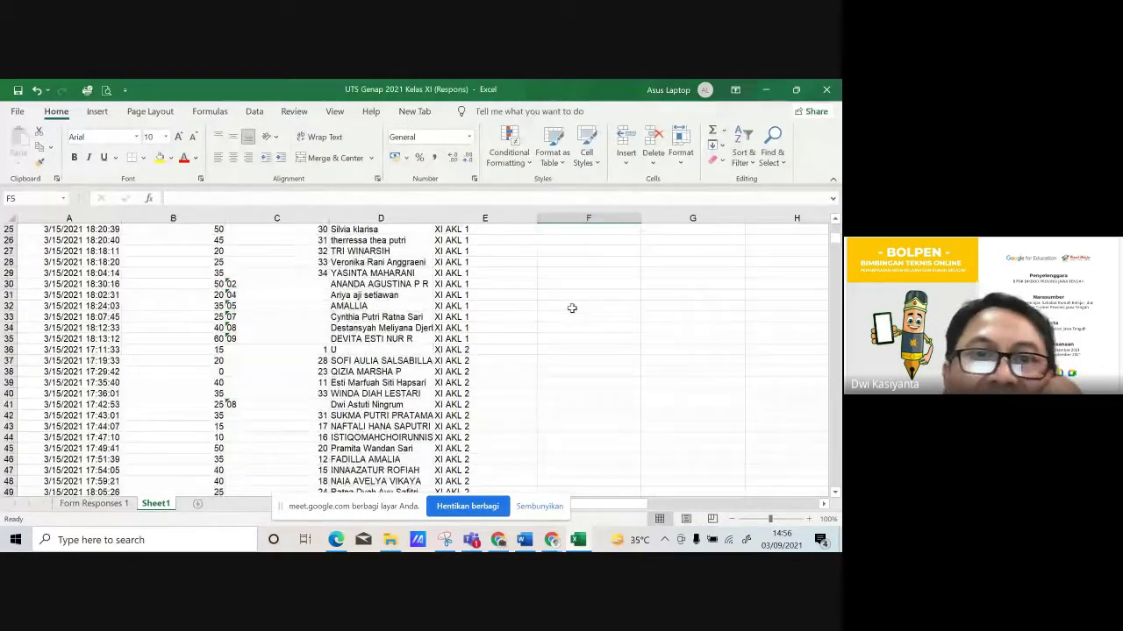
pyautogui.click(274, 283)
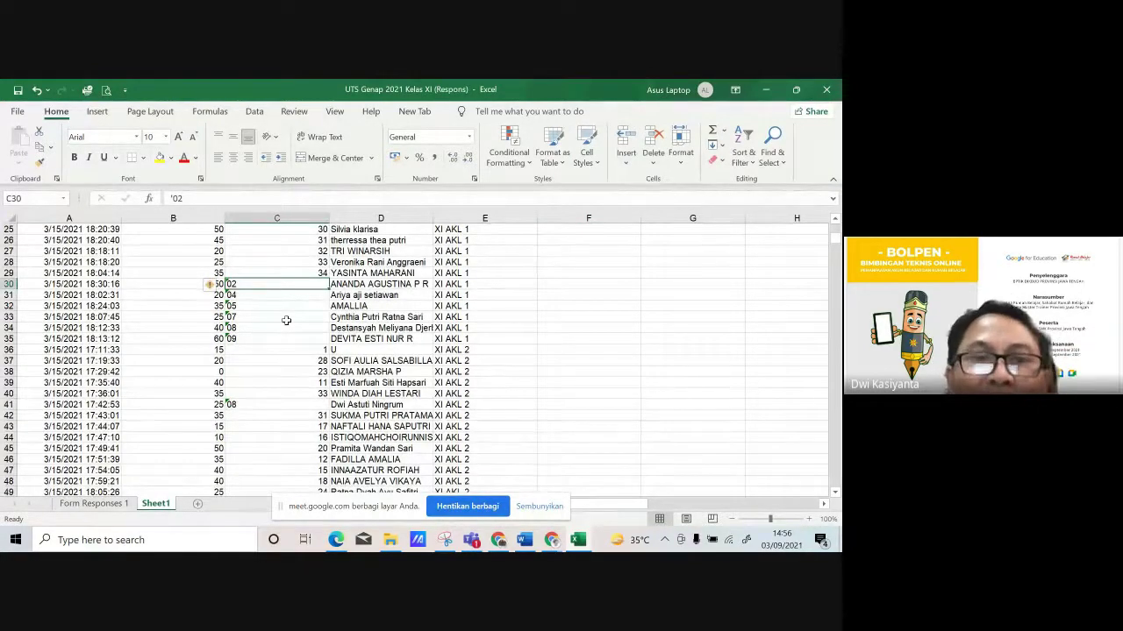
pyautogui.write('2')
pyautogui.press('Return')
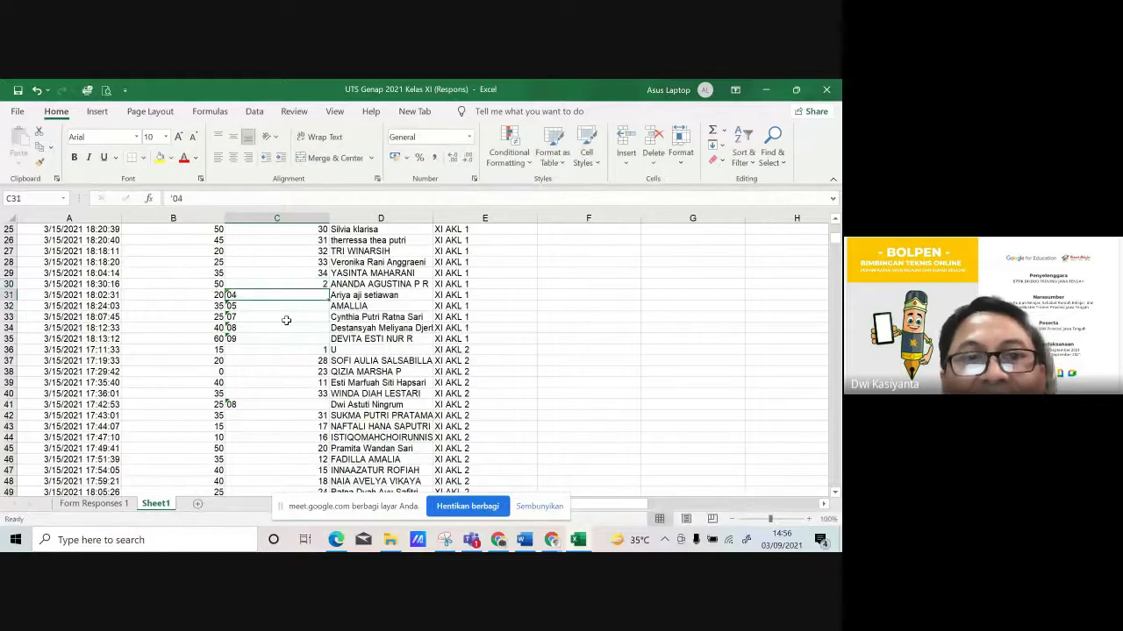
pyautogui.write('4')
pyautogui.press('Return')
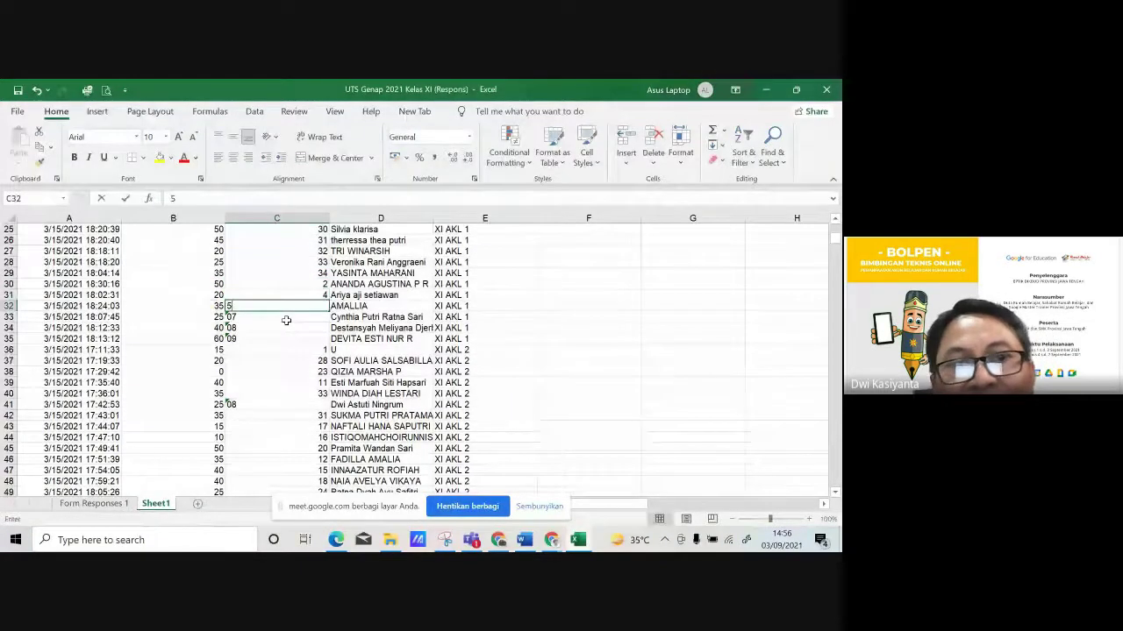
pyautogui.press('Return')
pyautogui.write('7')
pyautogui.press('Return')
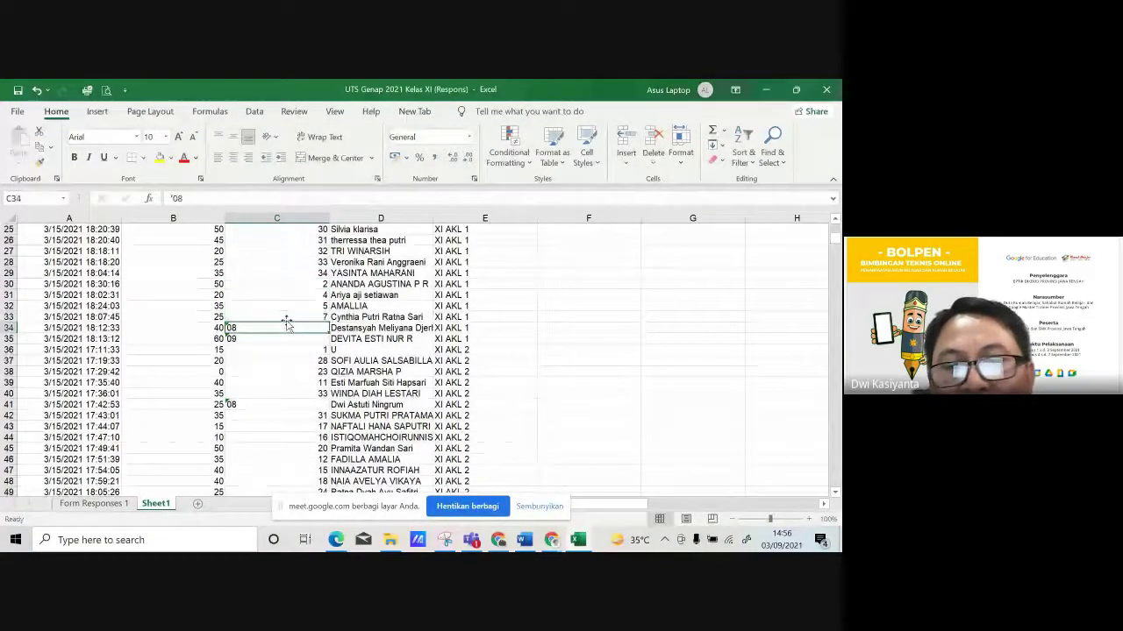
pyautogui.write('8')
pyautogui.press('Return')
pyautogui.write('9')
pyautogui.press('Return')
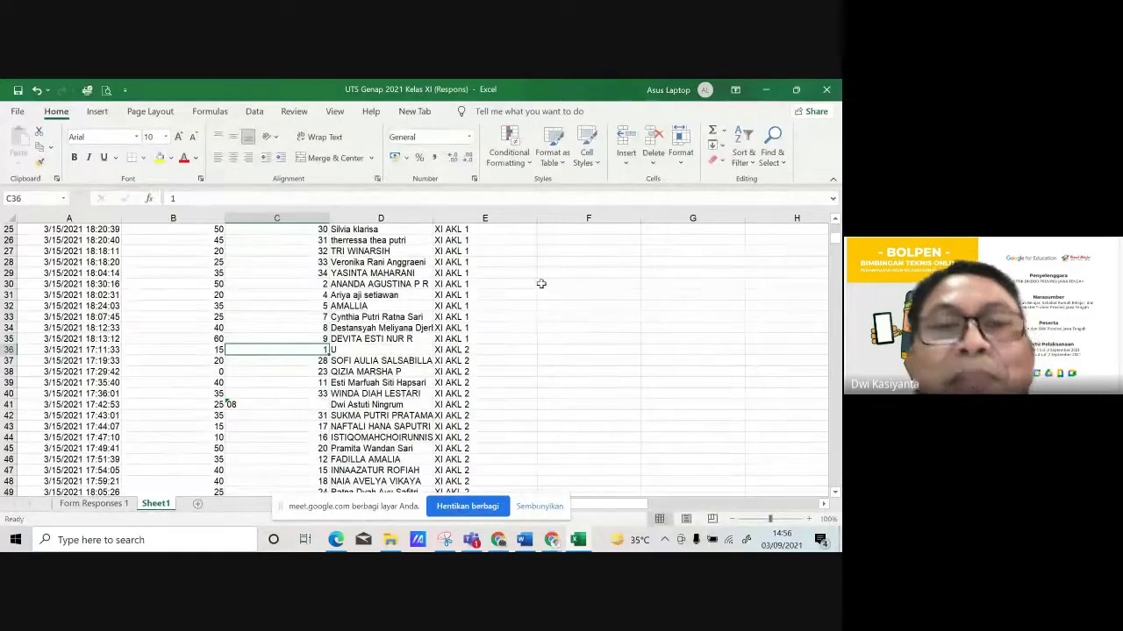
# - Check the order of the Nomor Absen values through all the XI AKL 1 rows, from row 2 to row 35
pyautogui.scroll(8, 540, 283)
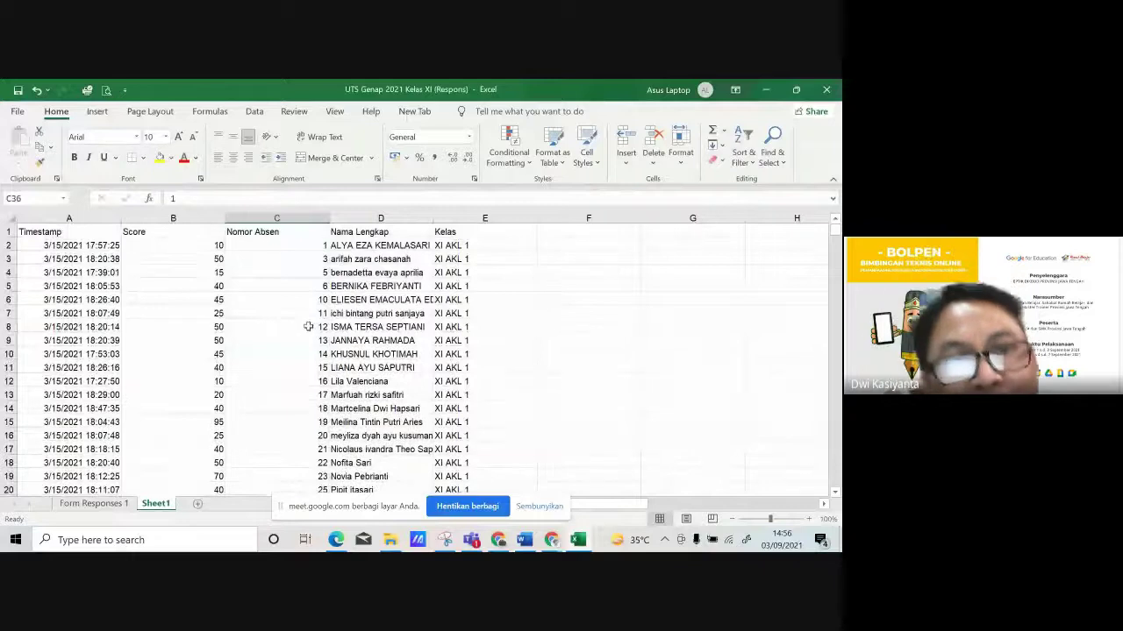
pyautogui.scroll(-7, 316, 327)
pyautogui.scroll(7, 314, 326)
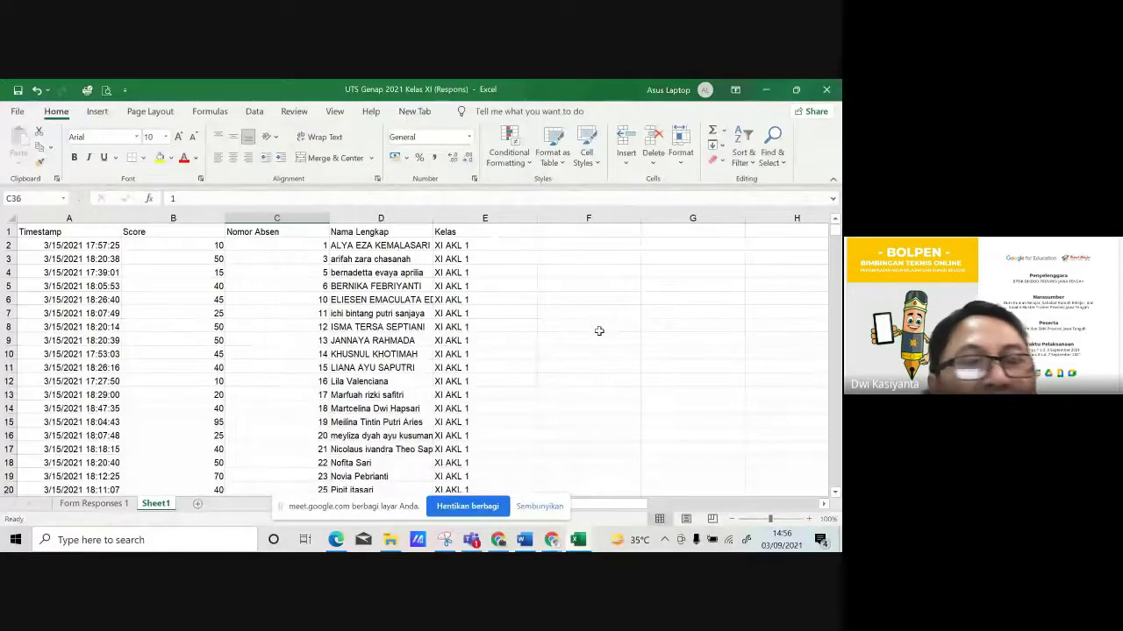
pyautogui.scroll(-5, 599, 331)
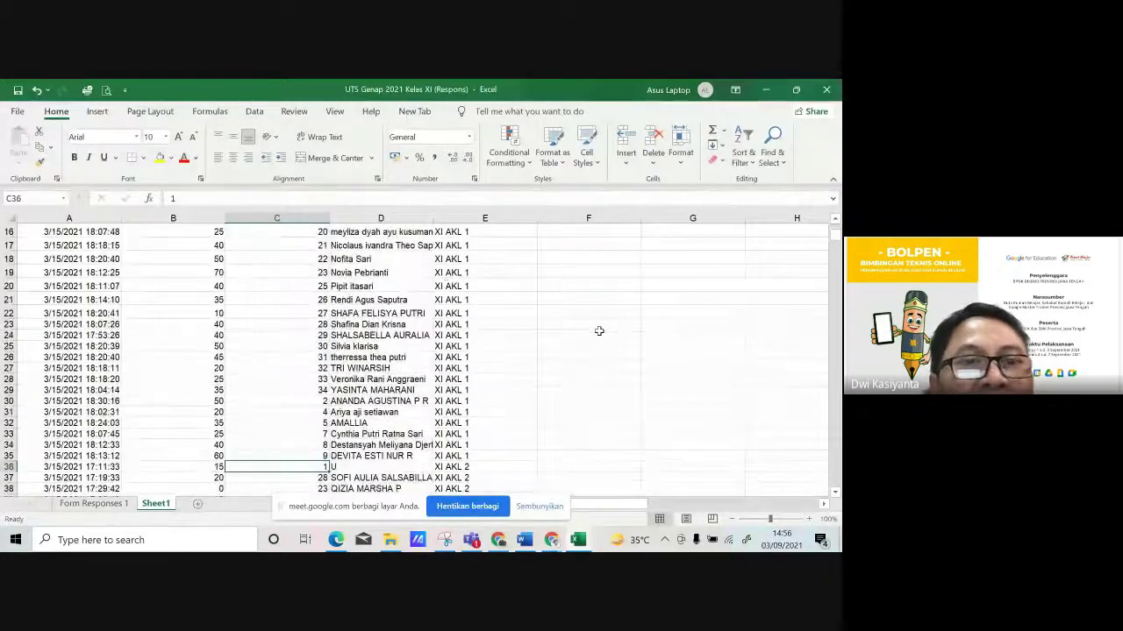
pyautogui.scroll(-4, 287, 270)
pyautogui.scroll(5, 287, 270)
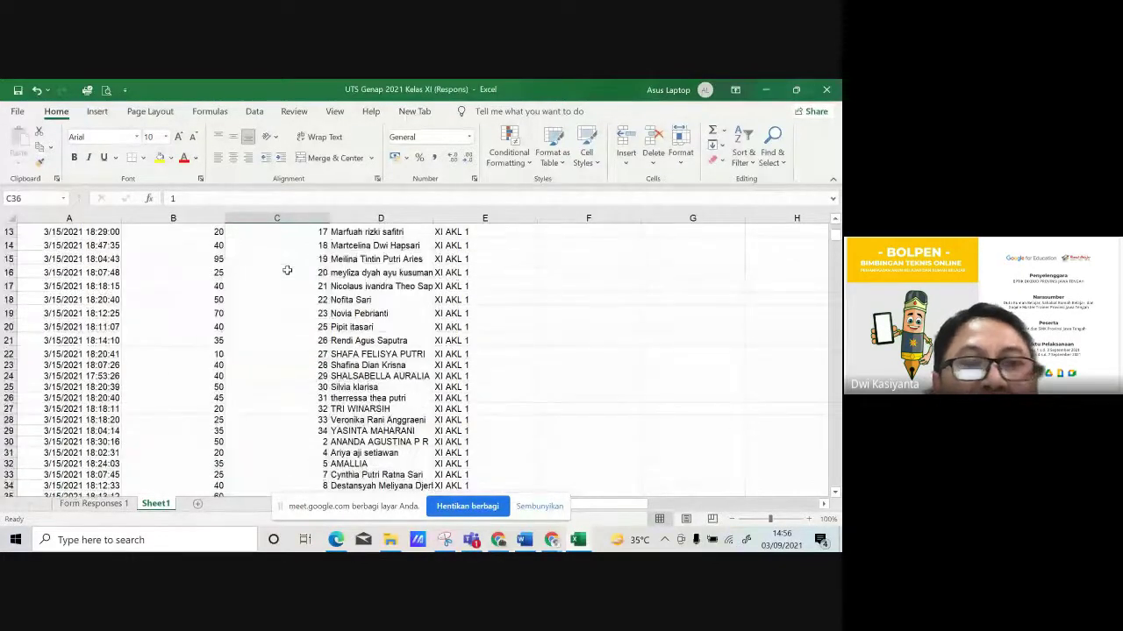
pyautogui.scroll(-8, 286, 271)
pyautogui.scroll(12, 287, 271)
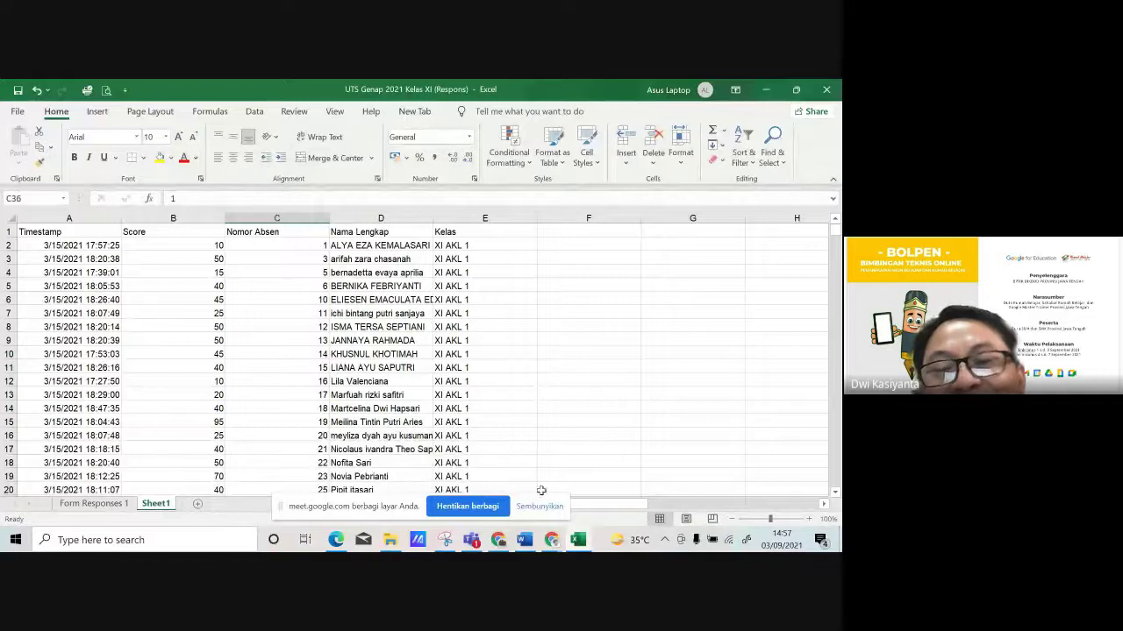
# - Switch to Chrome and bring up the ongoing Google Meet call
pyautogui.click(497, 540)
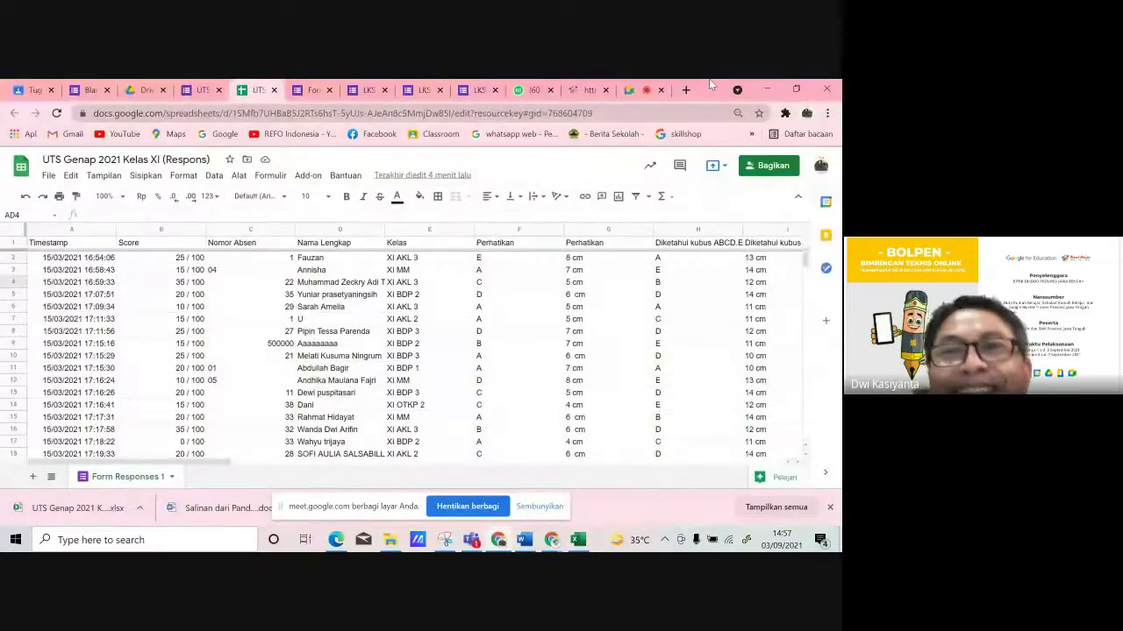
pyautogui.click(630, 91)
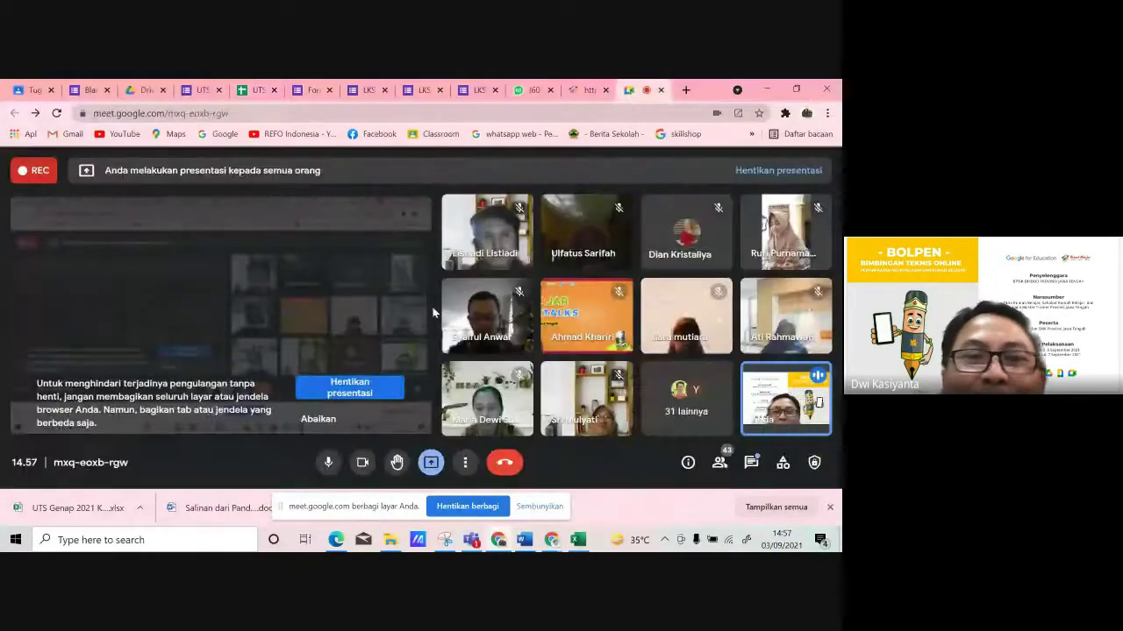